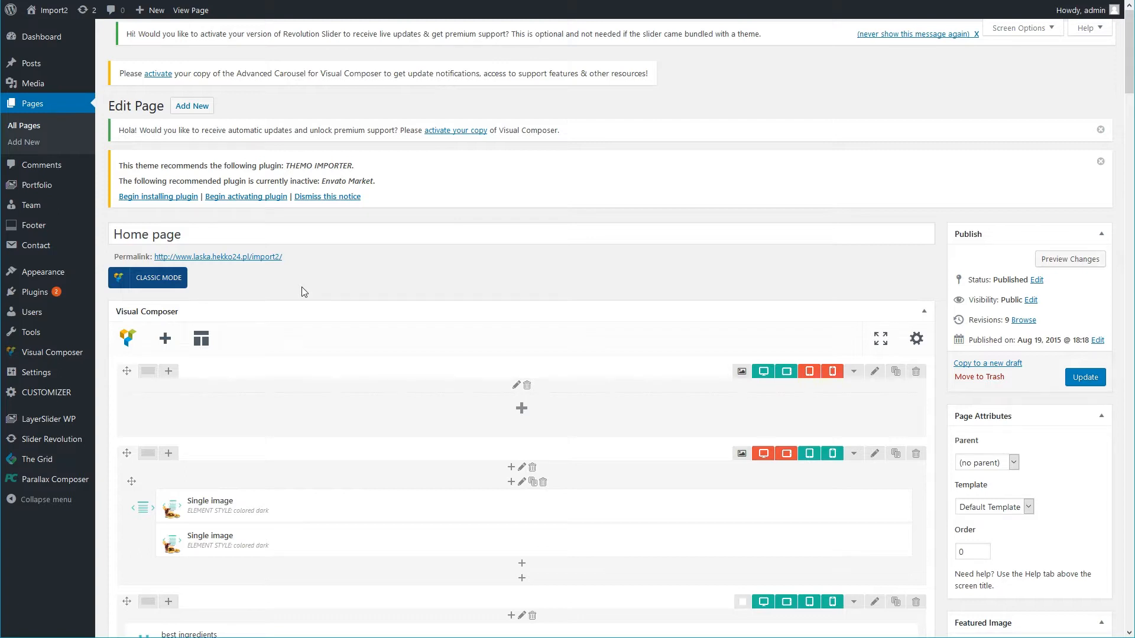
Check the animation type and row name in the best ingredients section's settings and save the settings.
scroll(304, 292, "down", 1)
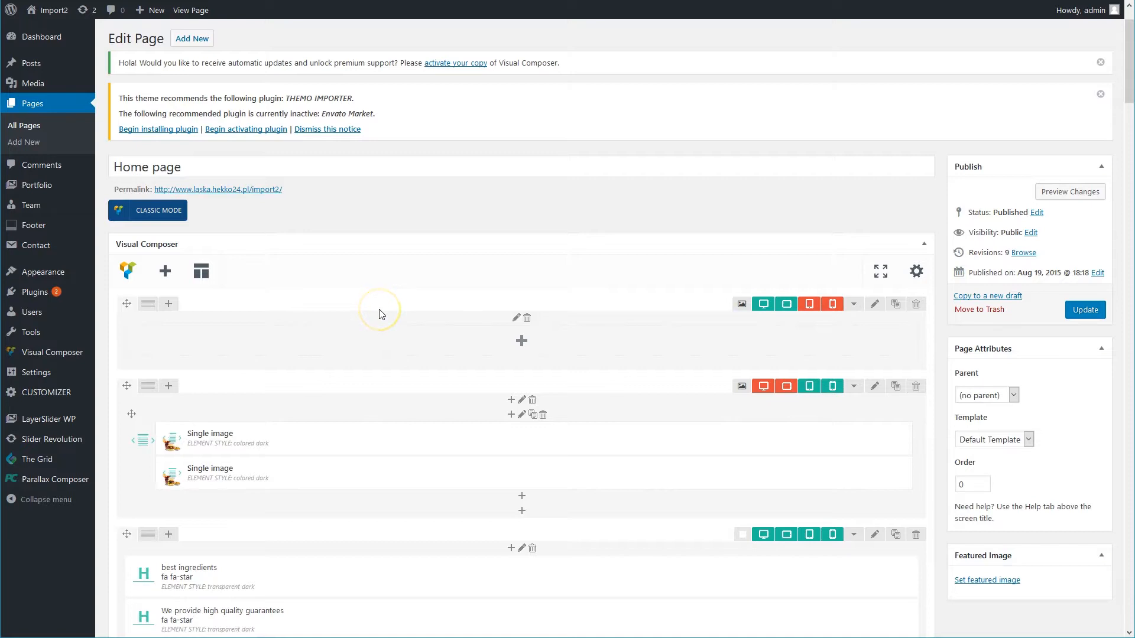
scroll(379, 314, "down", 1)
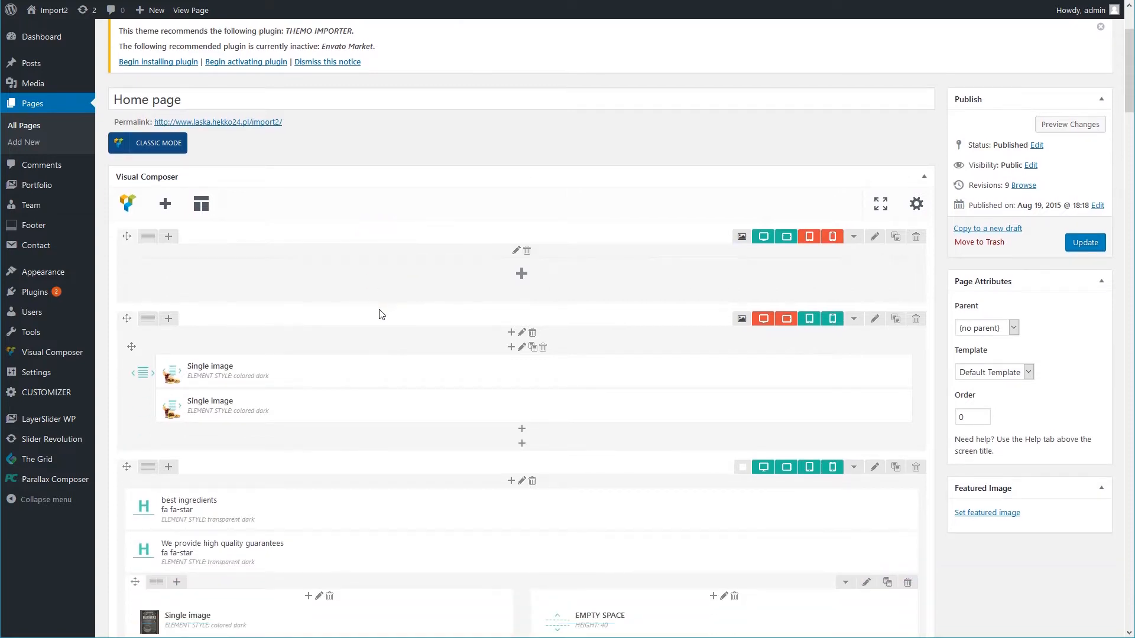
scroll(379, 314, "down", 1)
scroll(380, 314, "down", 1)
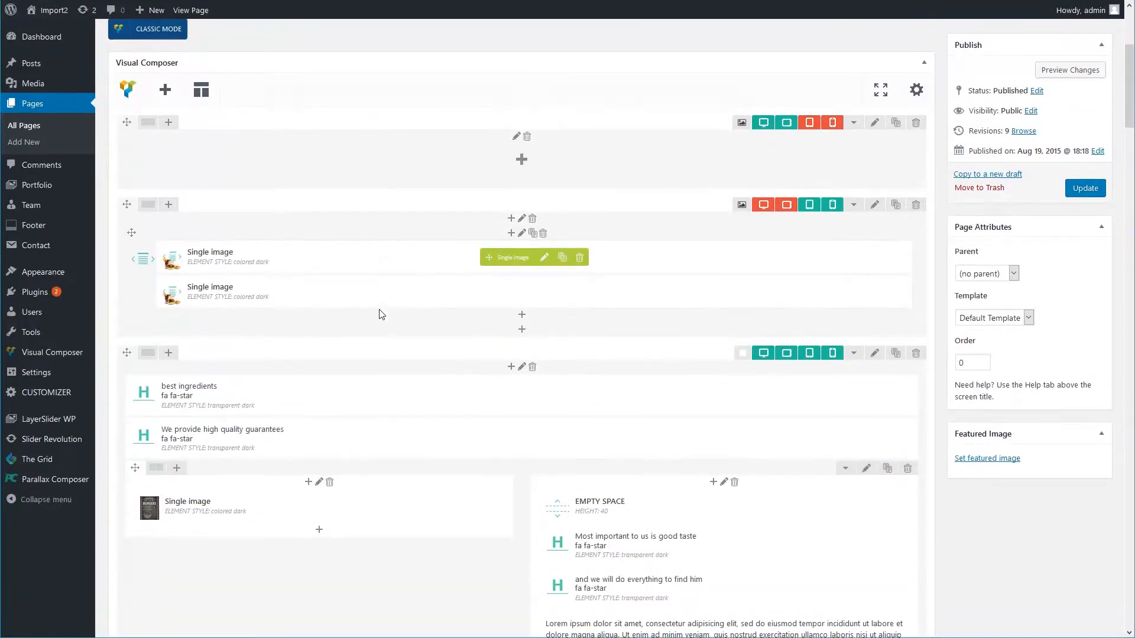
left_click(876, 299)
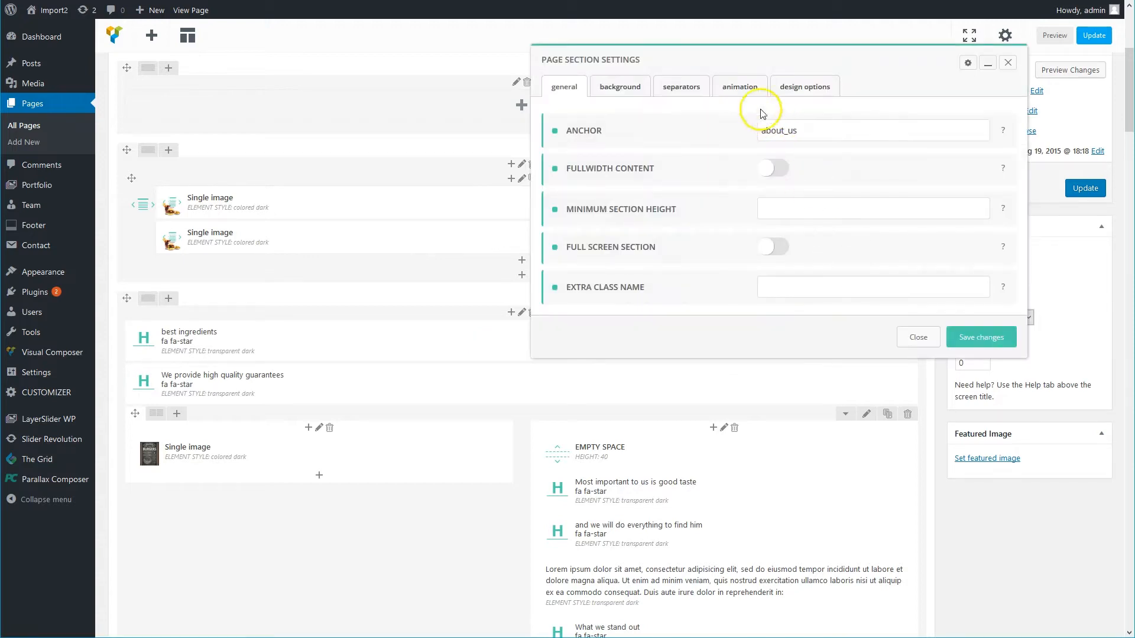
left_click(740, 87)
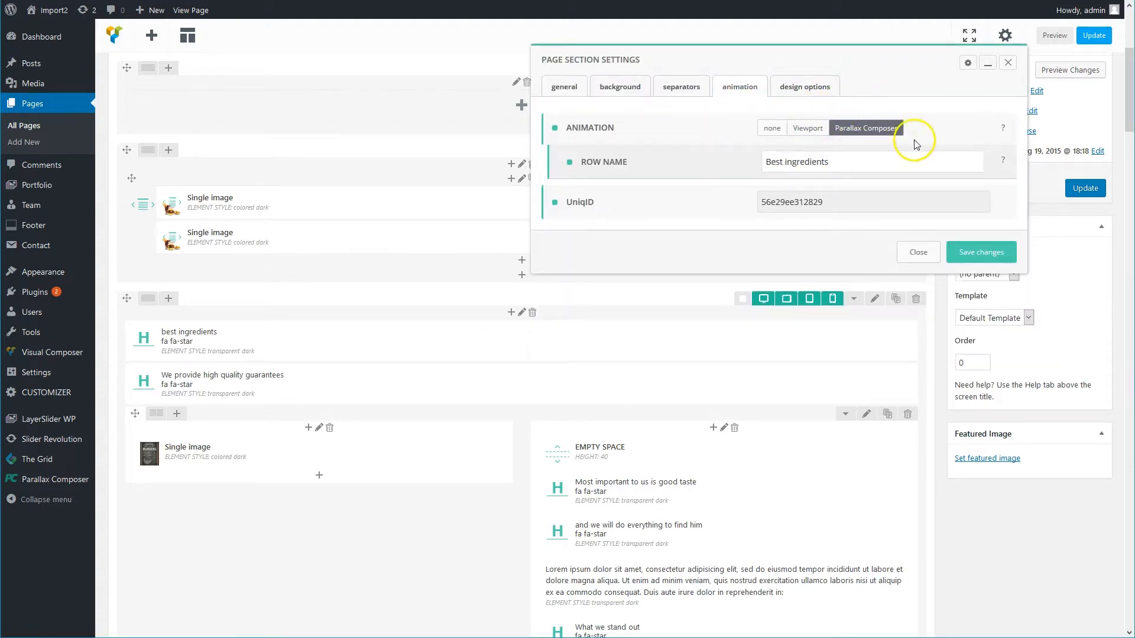
left_click_drag(842, 162, 761, 163)
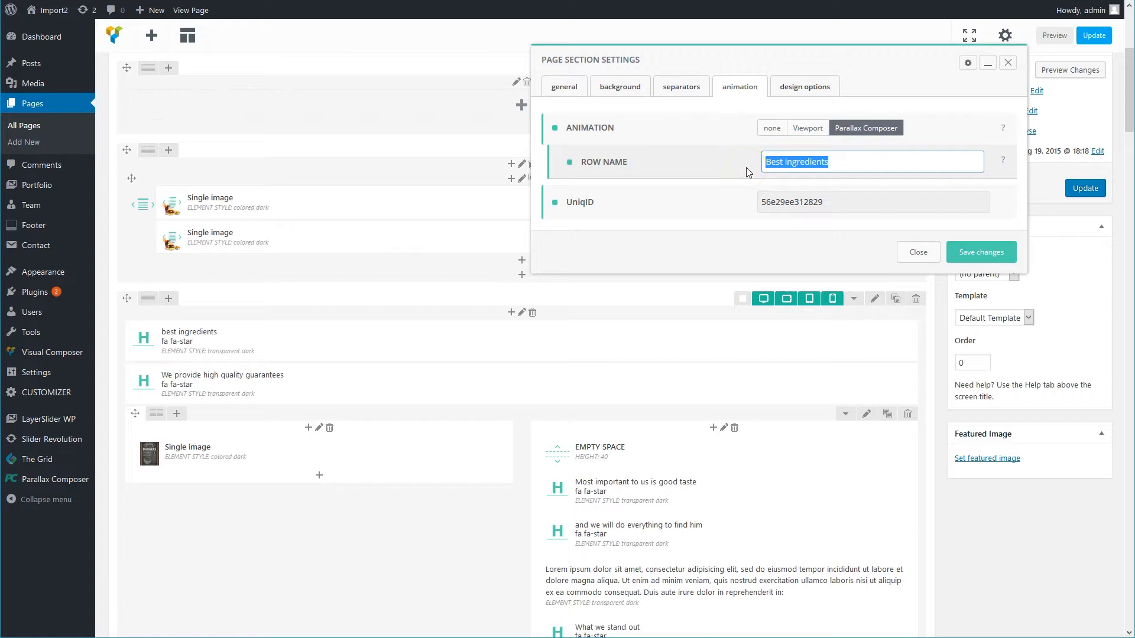
left_click(975, 253)
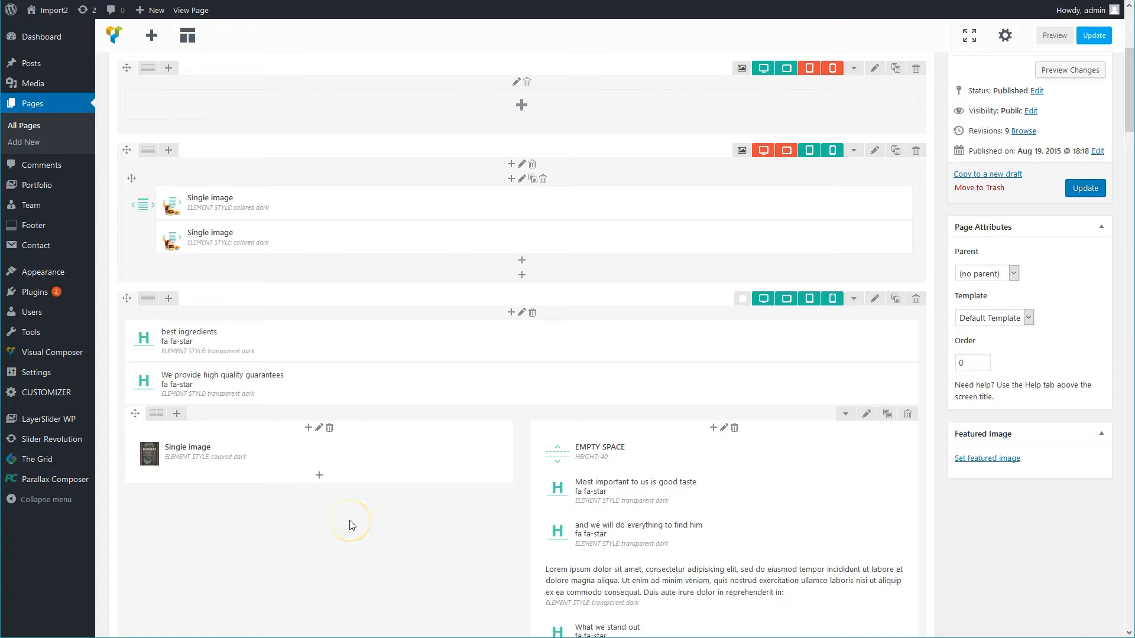
Look through the page's sections and check the minimum section height in the desktop Menu section's settings, leaving them unsaved.
scroll(353, 525, "down", 2)
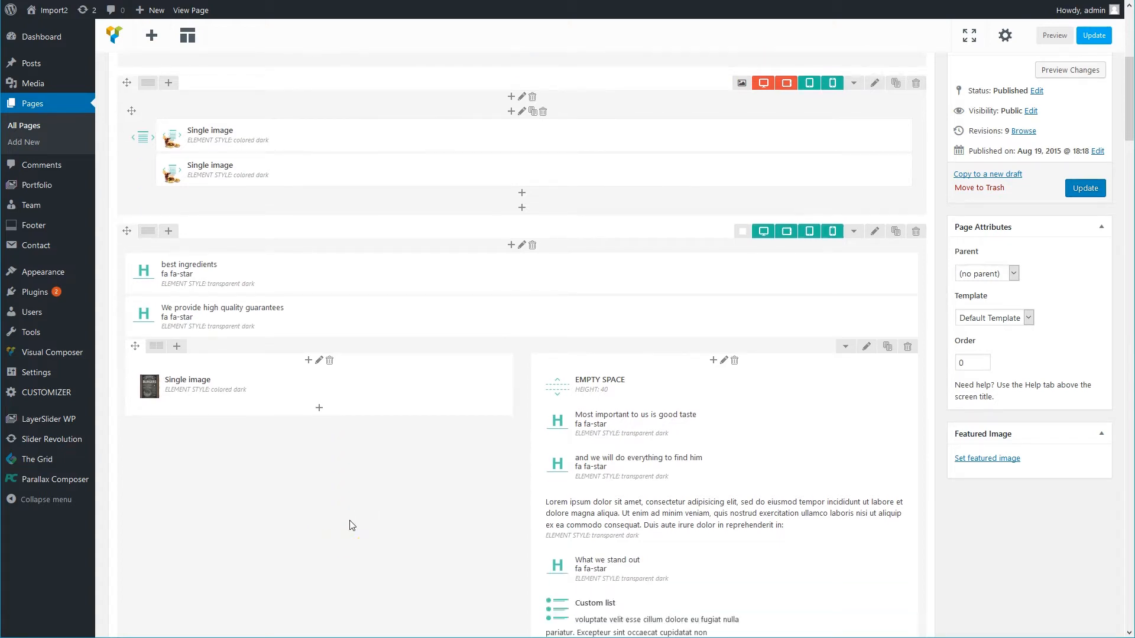
scroll(352, 525, "down", 2)
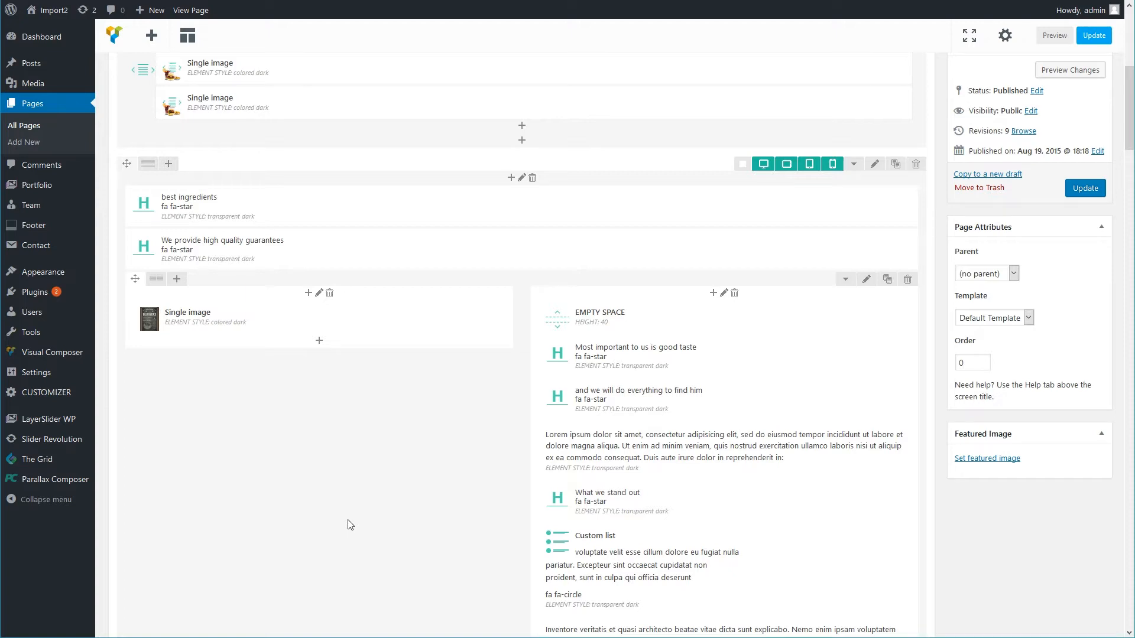
scroll(349, 525, "down", 1)
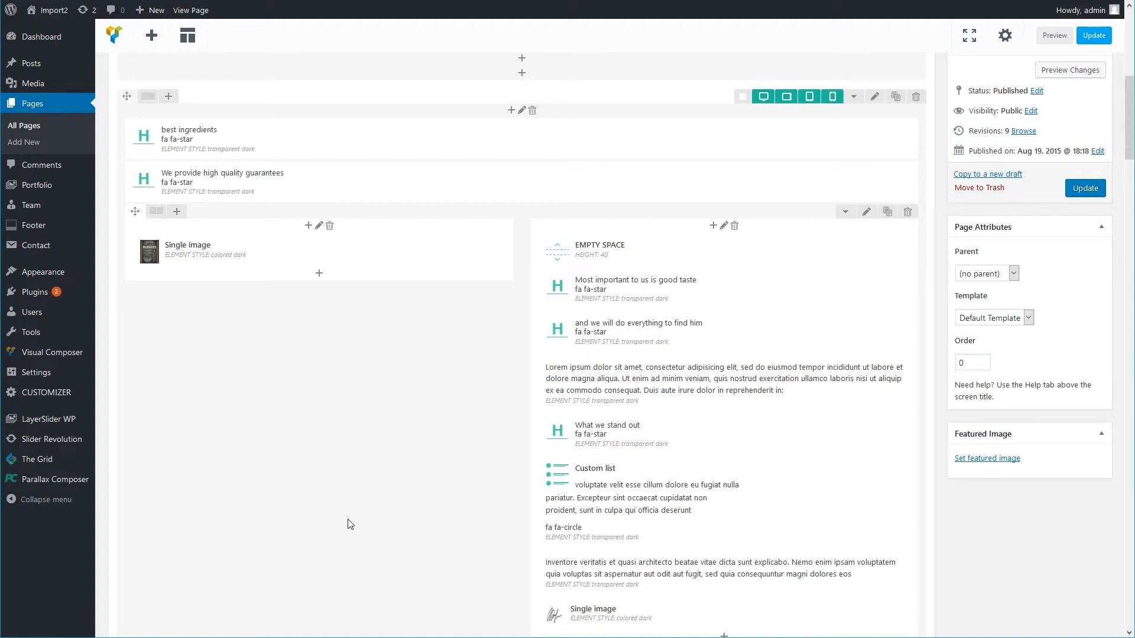
mouse_move(554, 146)
scroll(394, 434, "down", 5)
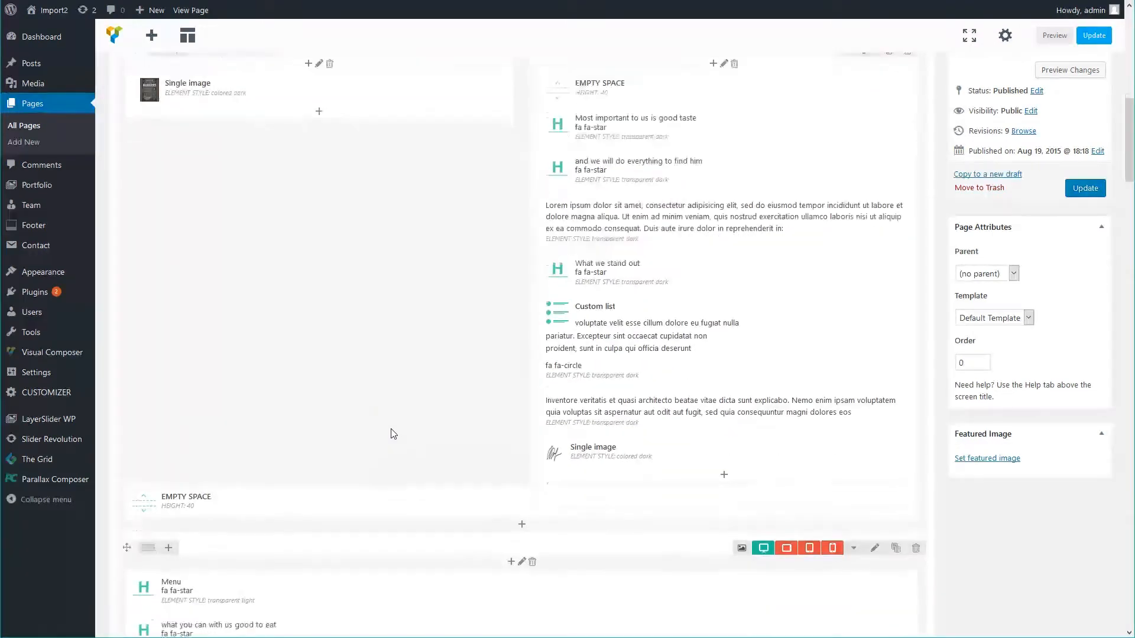
scroll(394, 434, "down", 3)
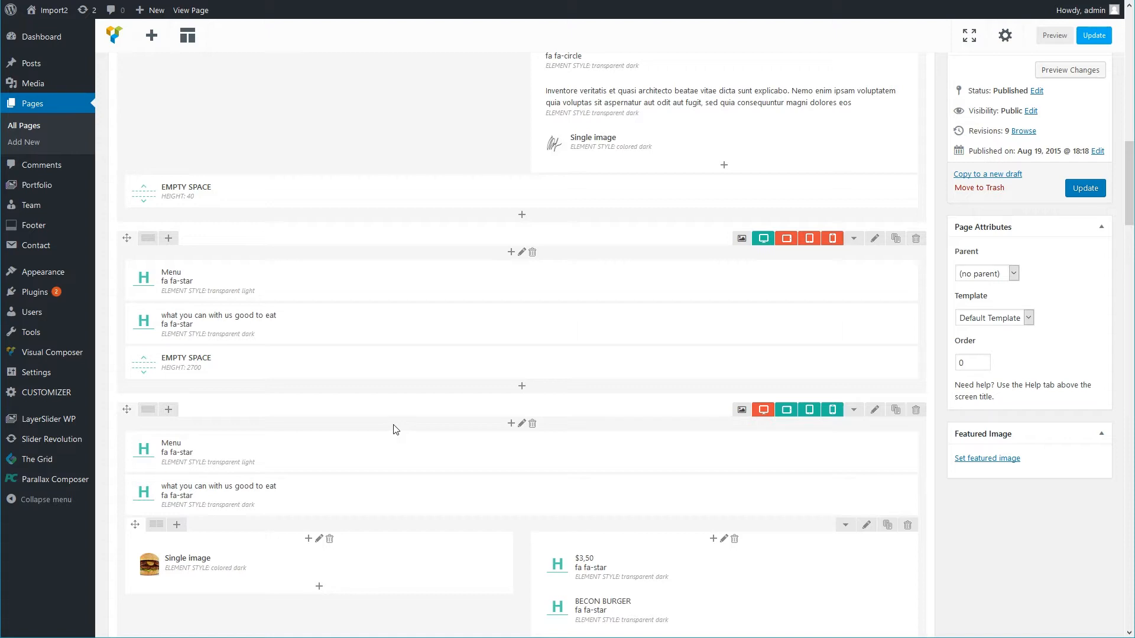
mouse_move(165, 370)
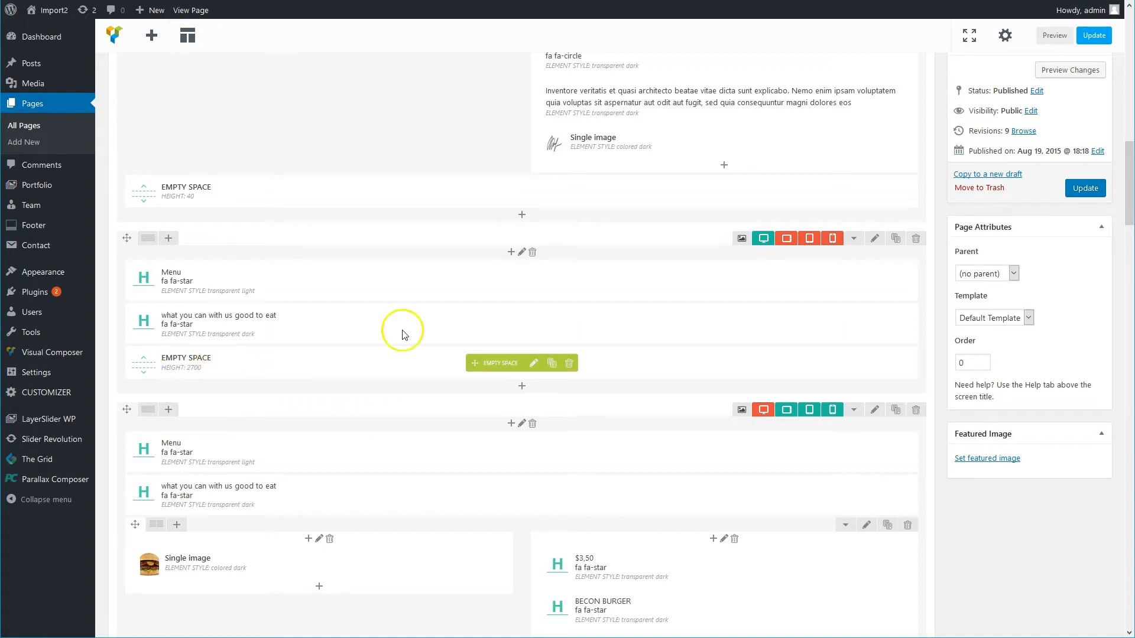
left_click(874, 239)
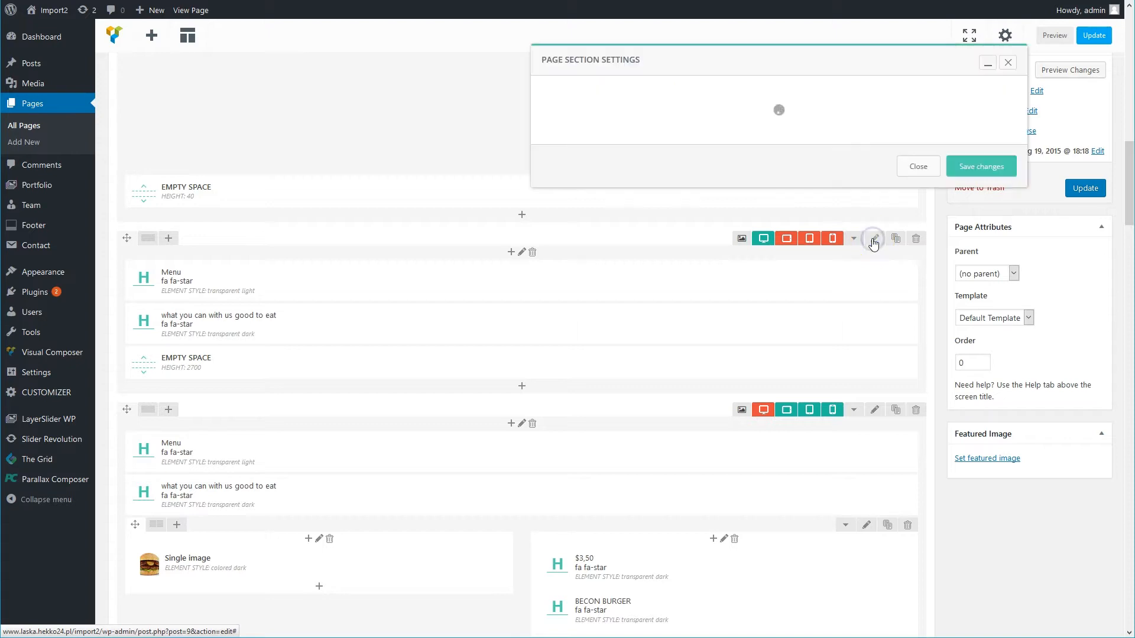
left_click_drag(813, 211, 759, 212)
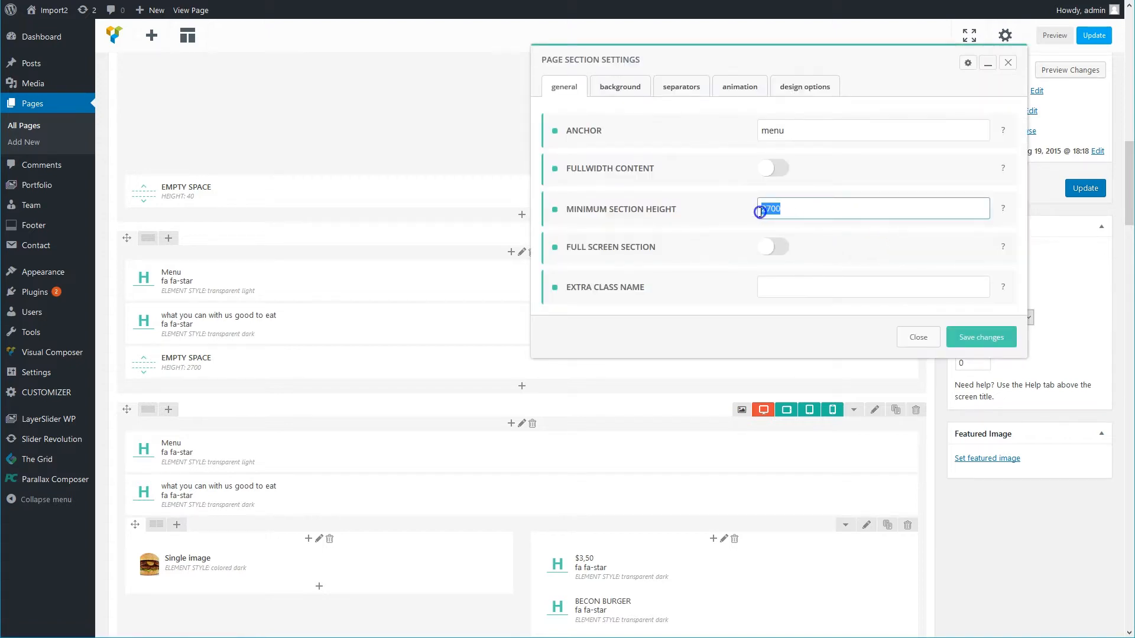
left_click(912, 339)
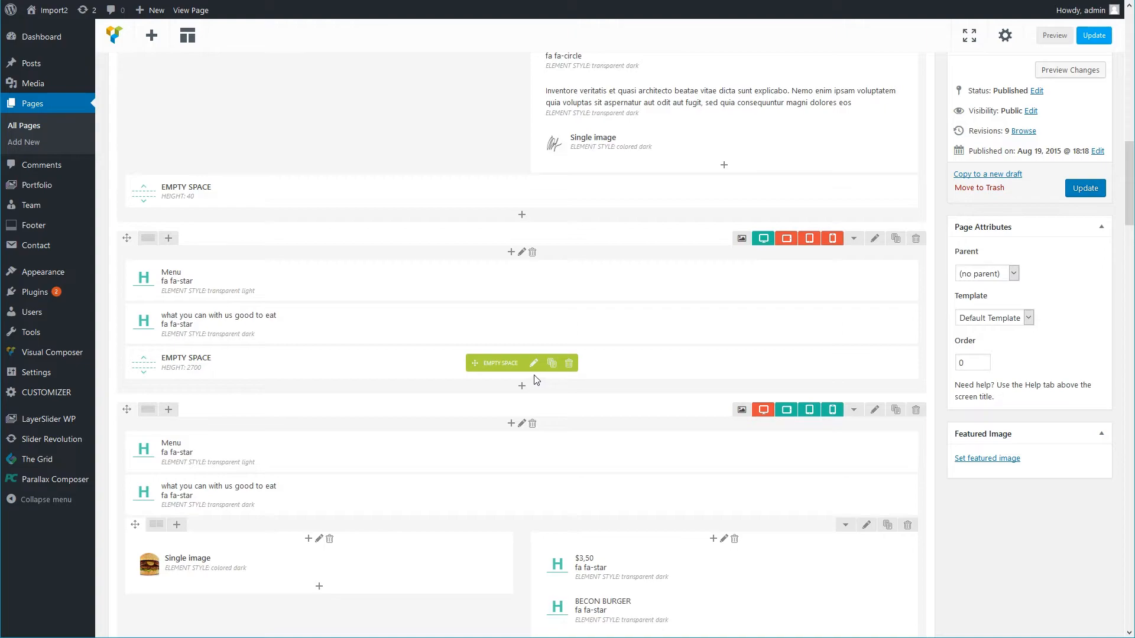
Switch to Parallax Composer and open the sections of the Home page.
left_click(58, 486)
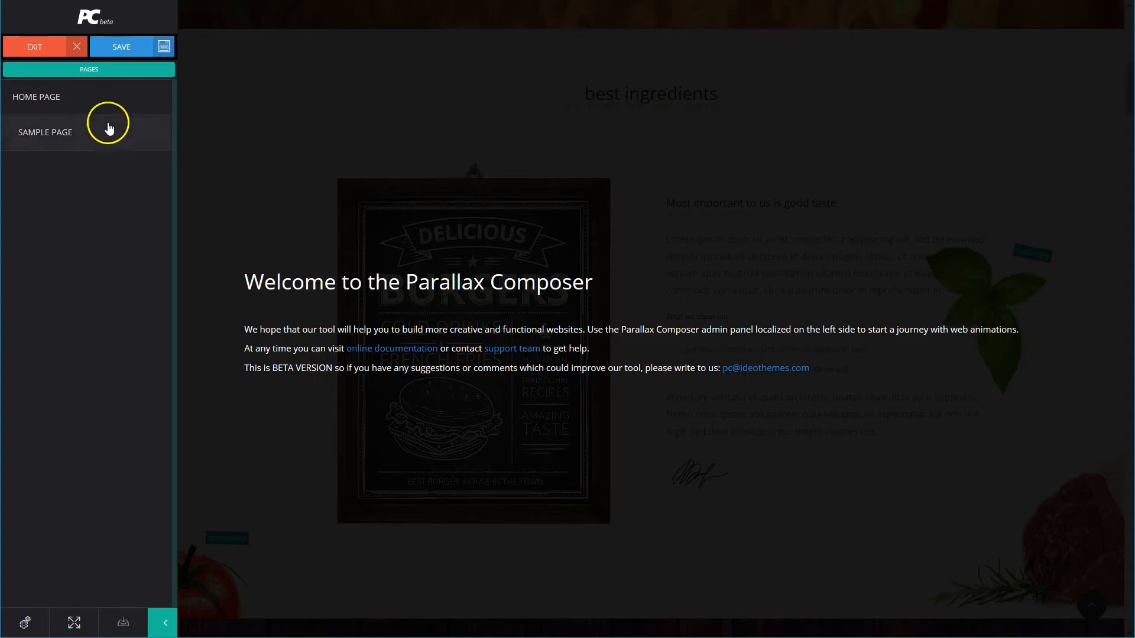
left_click(108, 104)
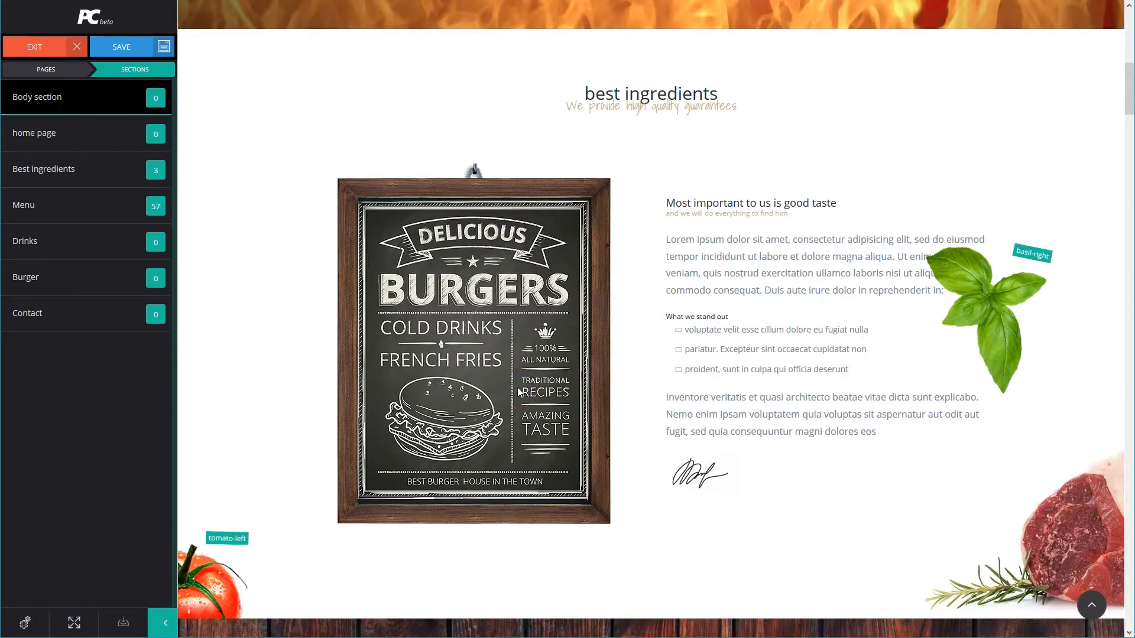
Examine how the basil, tomato and meat layers move around the best ingredients section in the page preview.
scroll(517, 392, "down", 1)
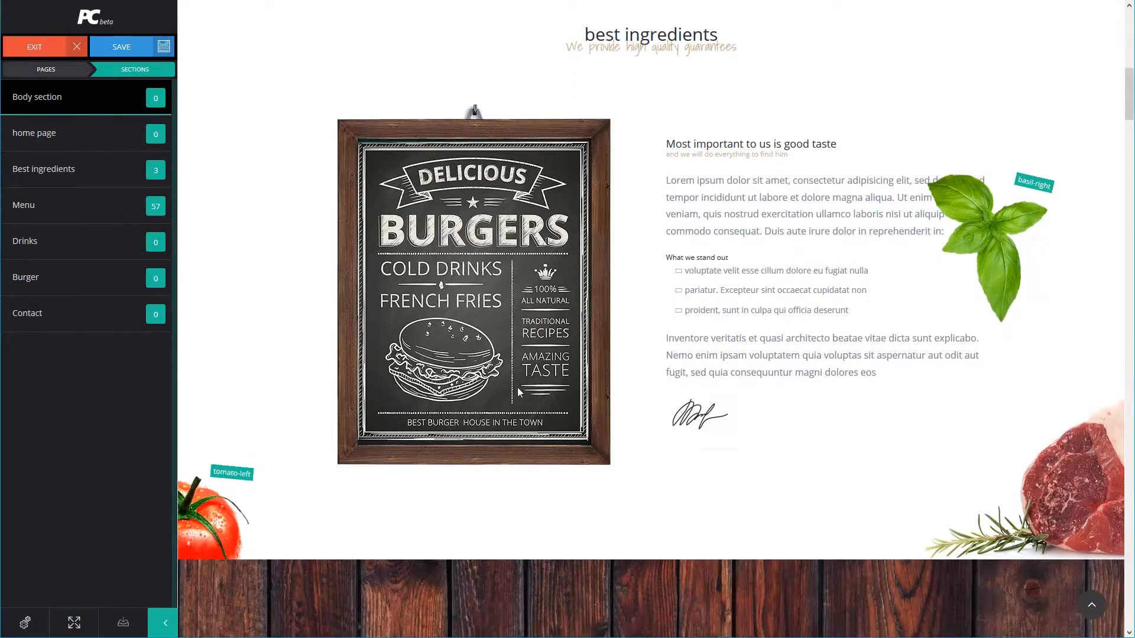
scroll(518, 391, "down", 1)
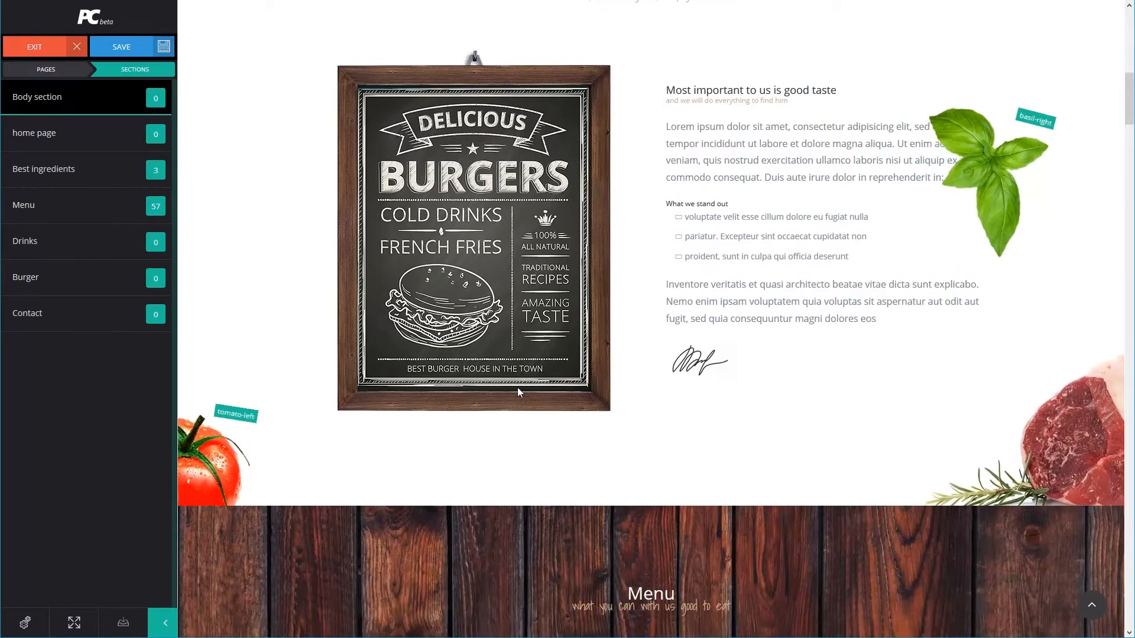
scroll(518, 391, "down", 1)
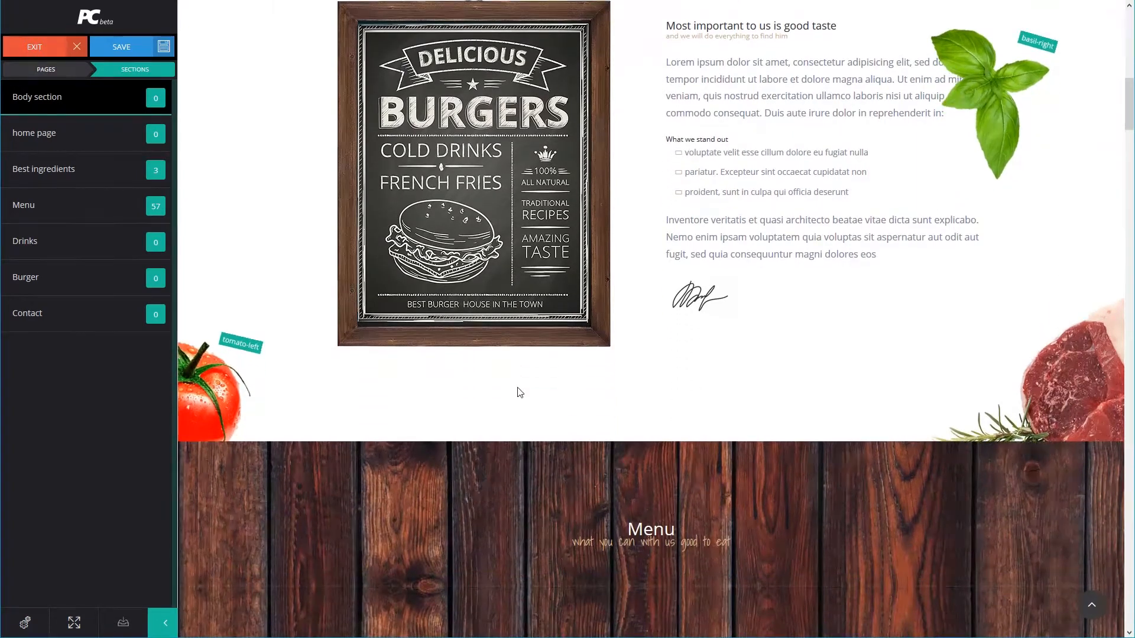
scroll(518, 389, "down", 1)
left_click(462, 370)
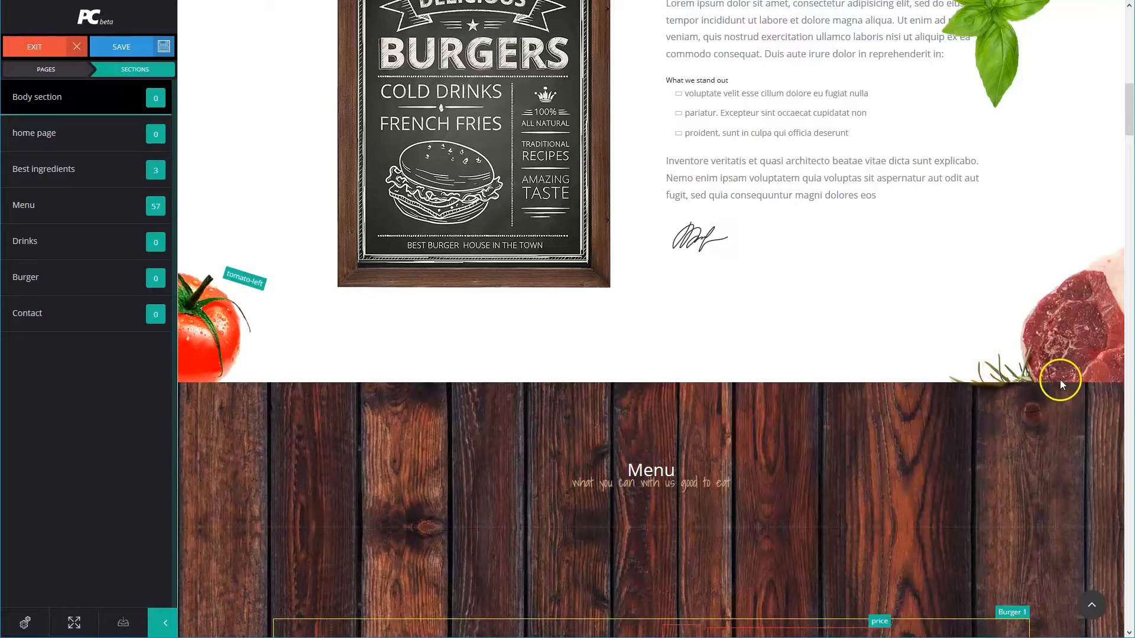
scroll(866, 373, "up", 3)
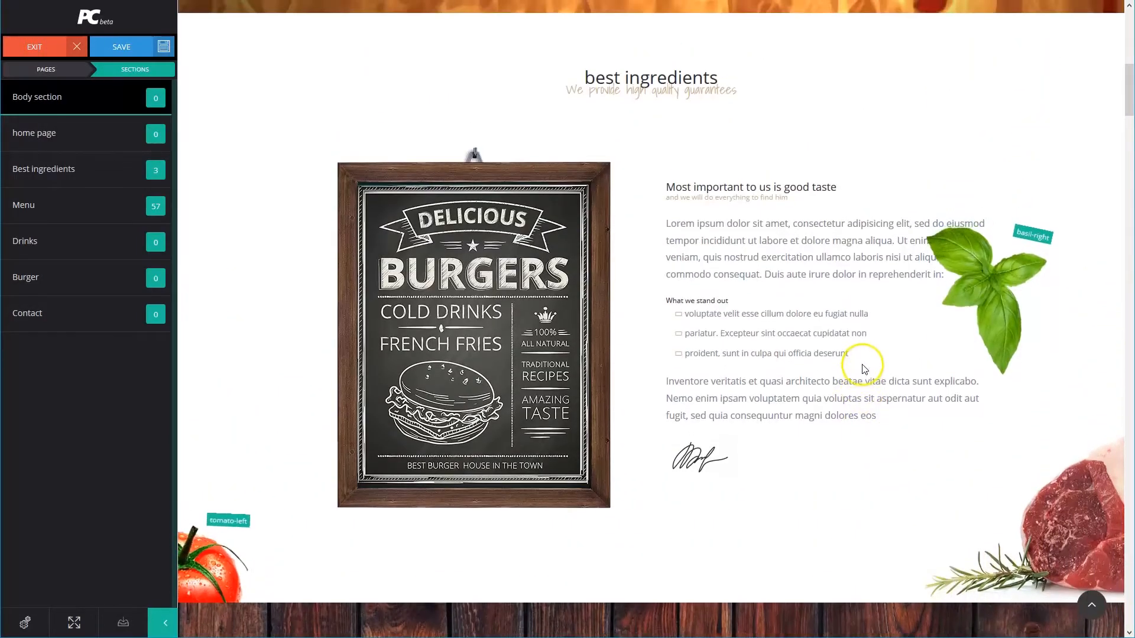
scroll(735, 354, "up", 2)
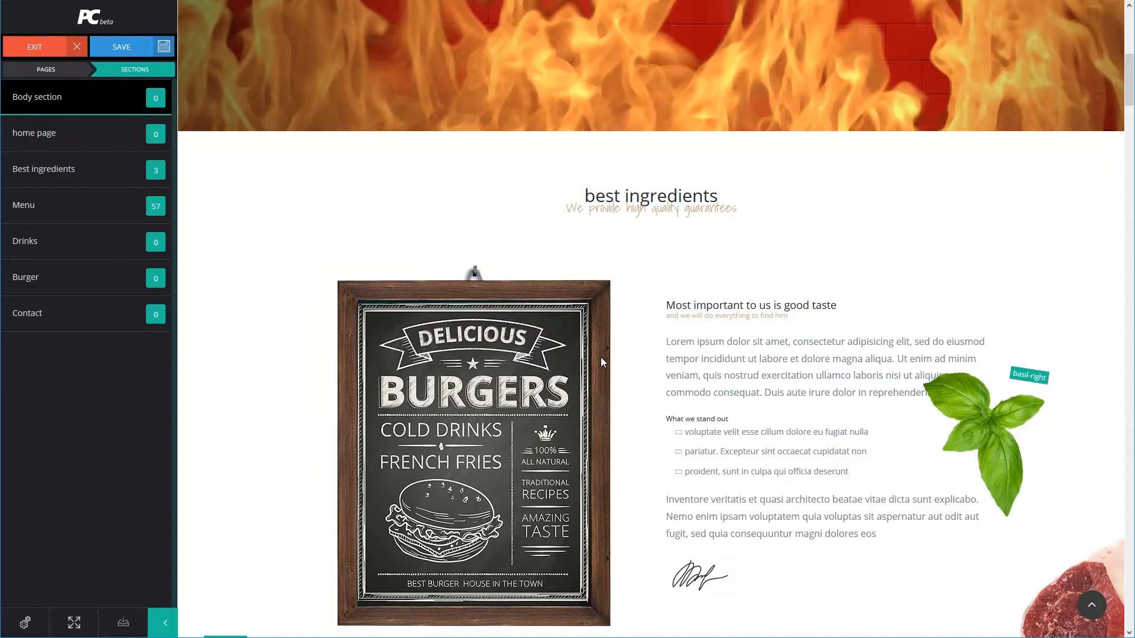
scroll(601, 357, "down", 1)
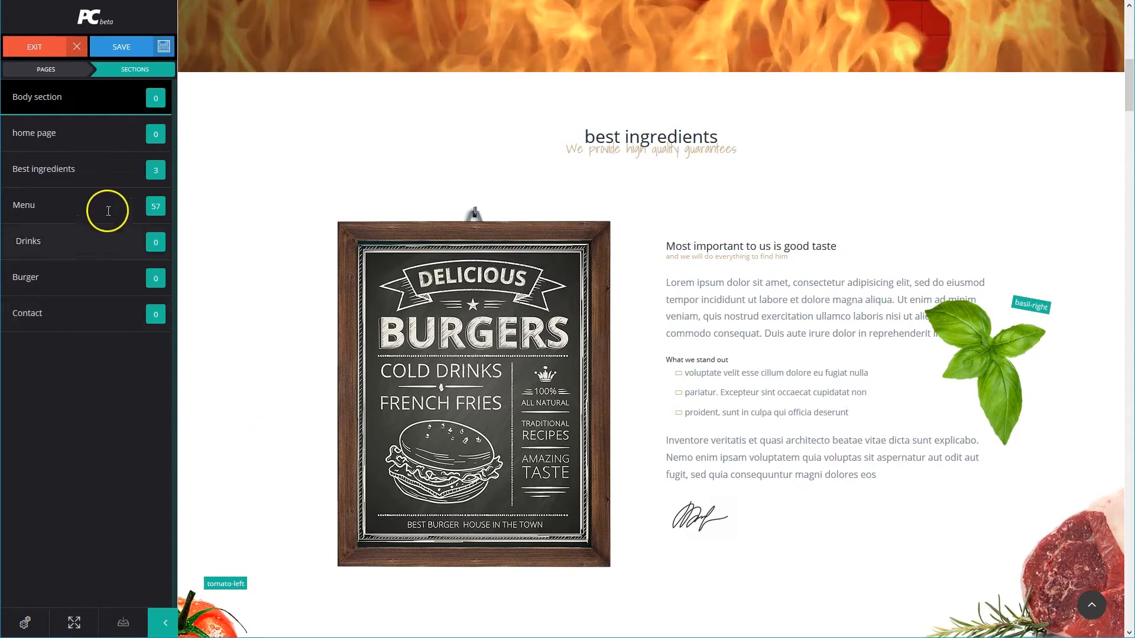
Open the layers of the Best ingredients section and review the layer types available for a new layer.
left_click(126, 169)
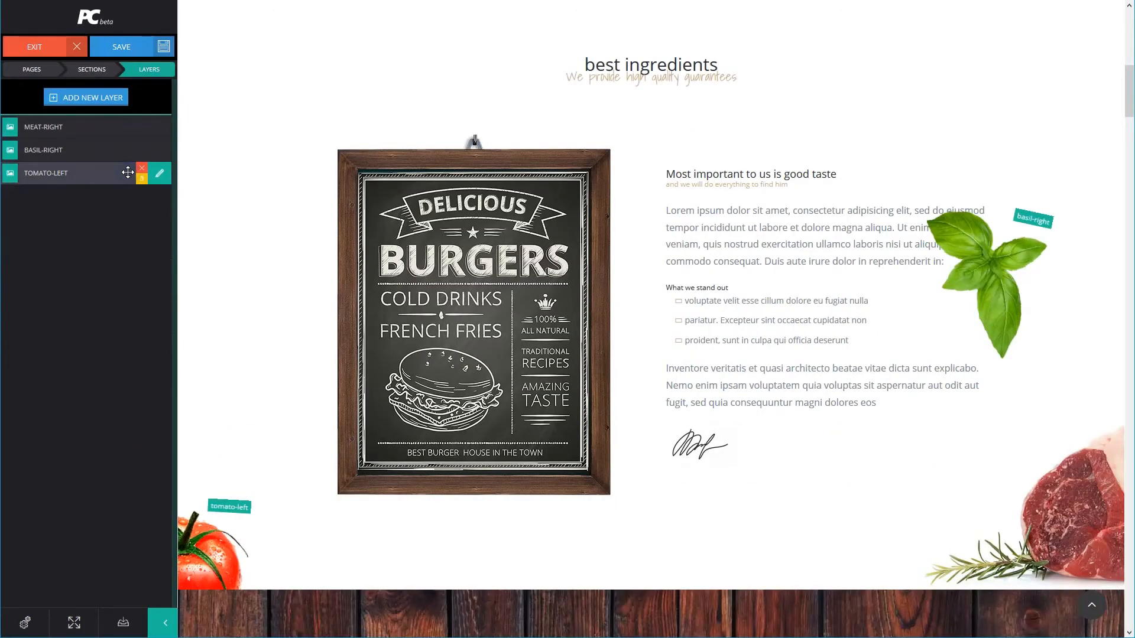
left_click(105, 102)
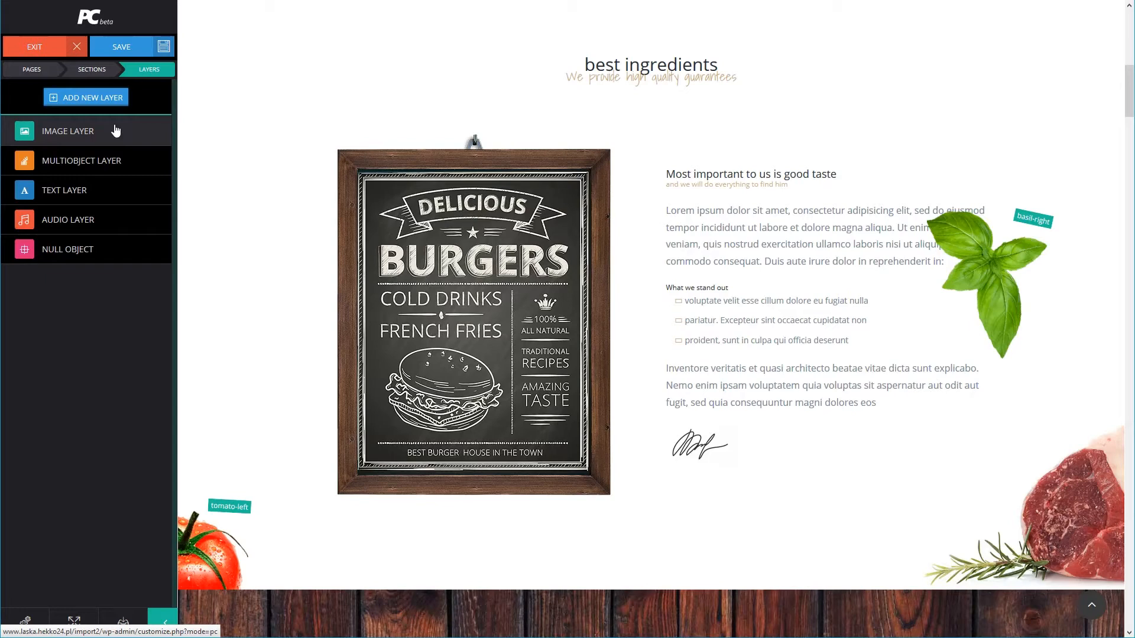
left_click(114, 158)
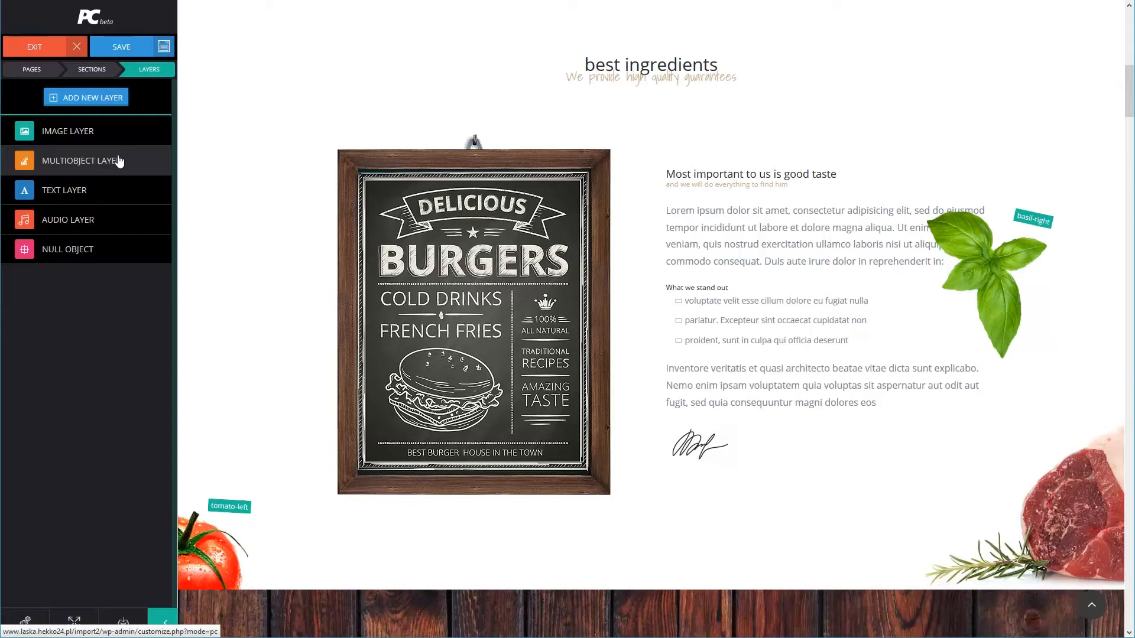
left_click(119, 184)
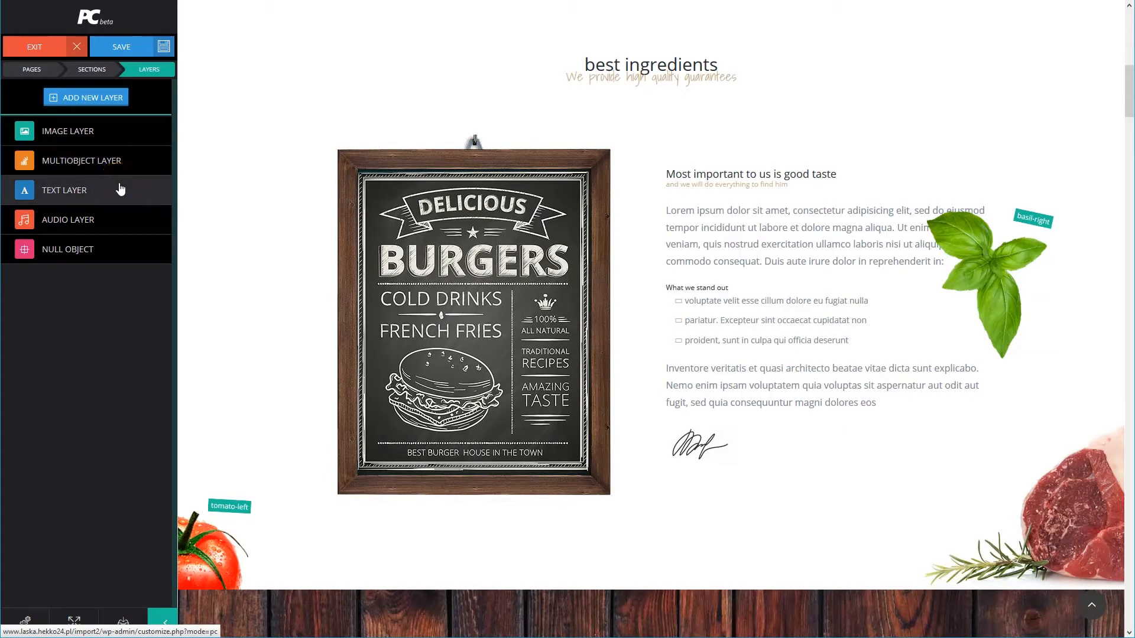
left_click(122, 221)
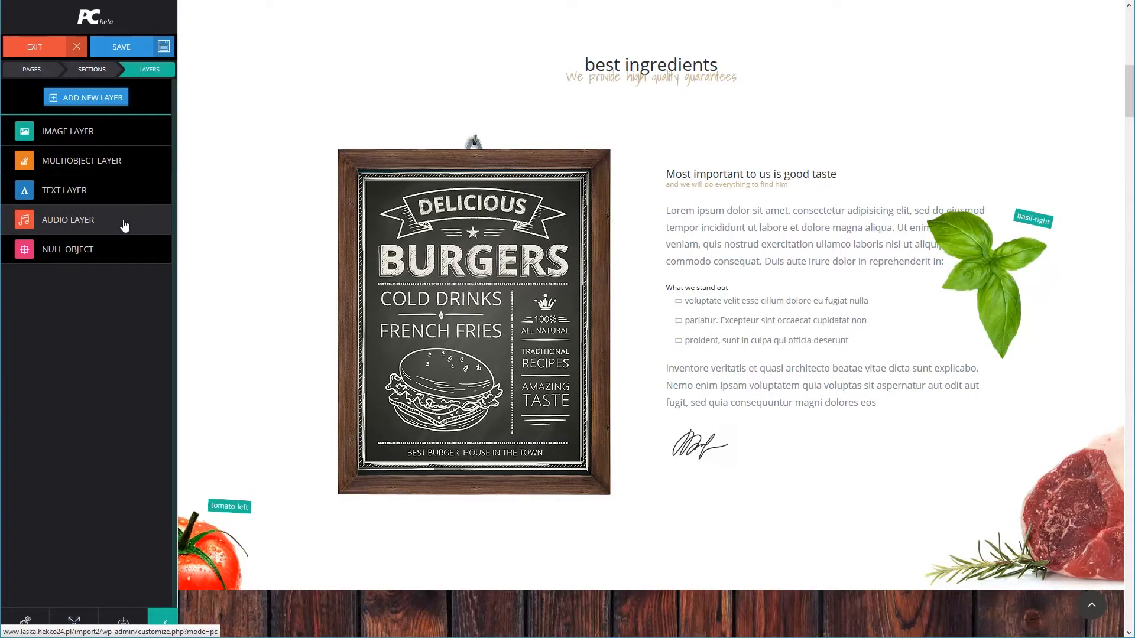
left_click(125, 247)
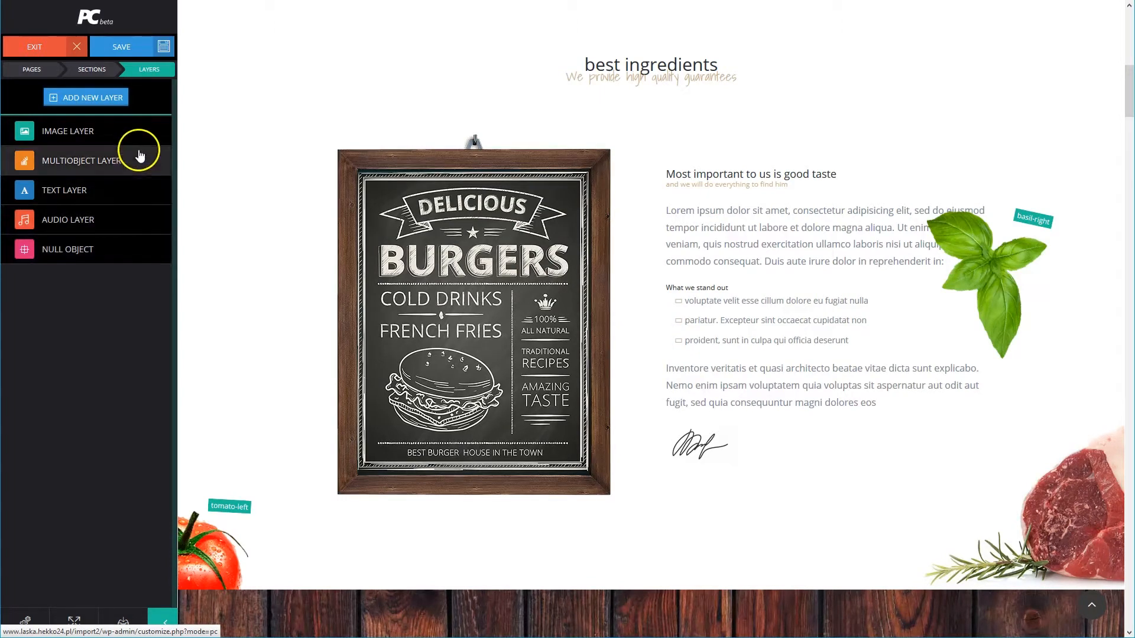
Add an image layer labelled Basil to the section, using the blurred basil picture burgers-pc-01.png from the media library.
left_click(140, 131)
left_click(520, 334)
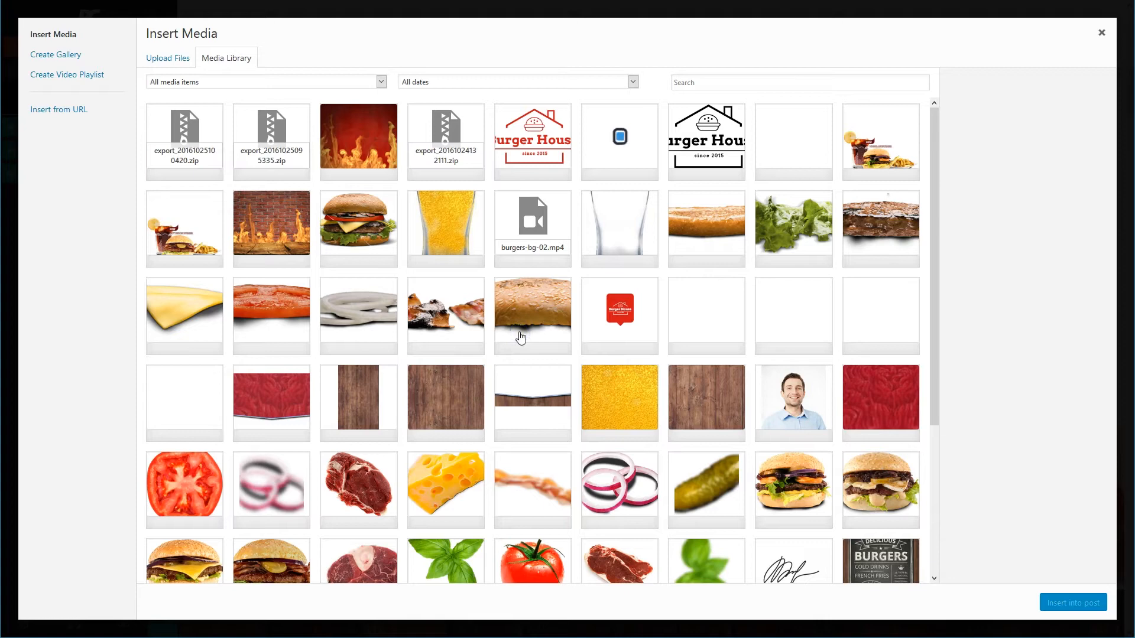
left_click(699, 572)
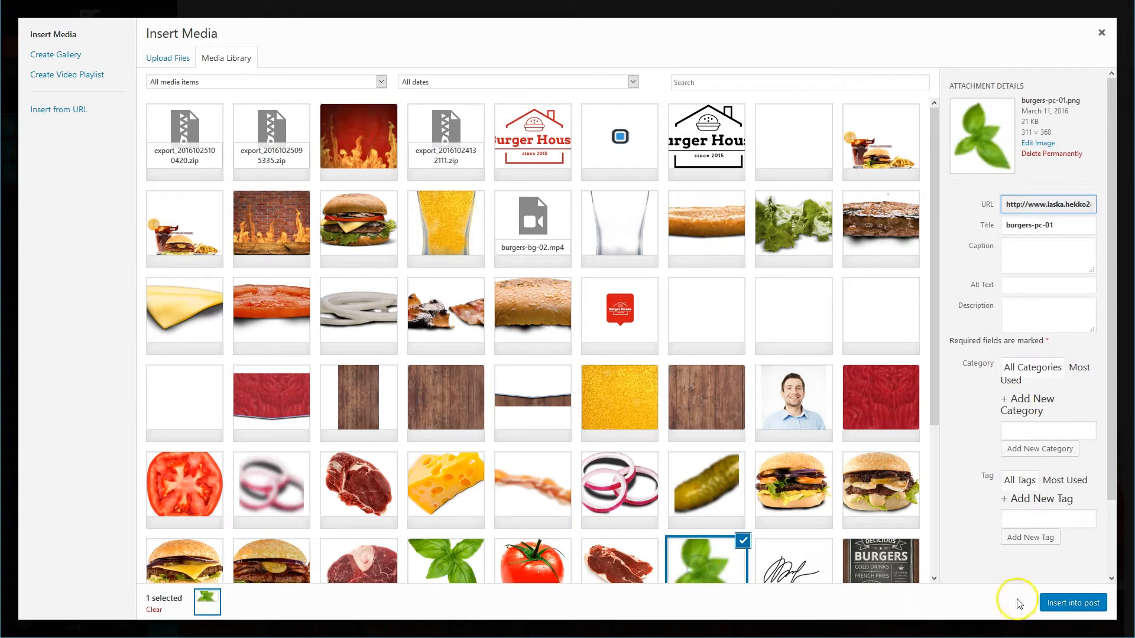
left_click(1058, 602)
left_click(569, 279)
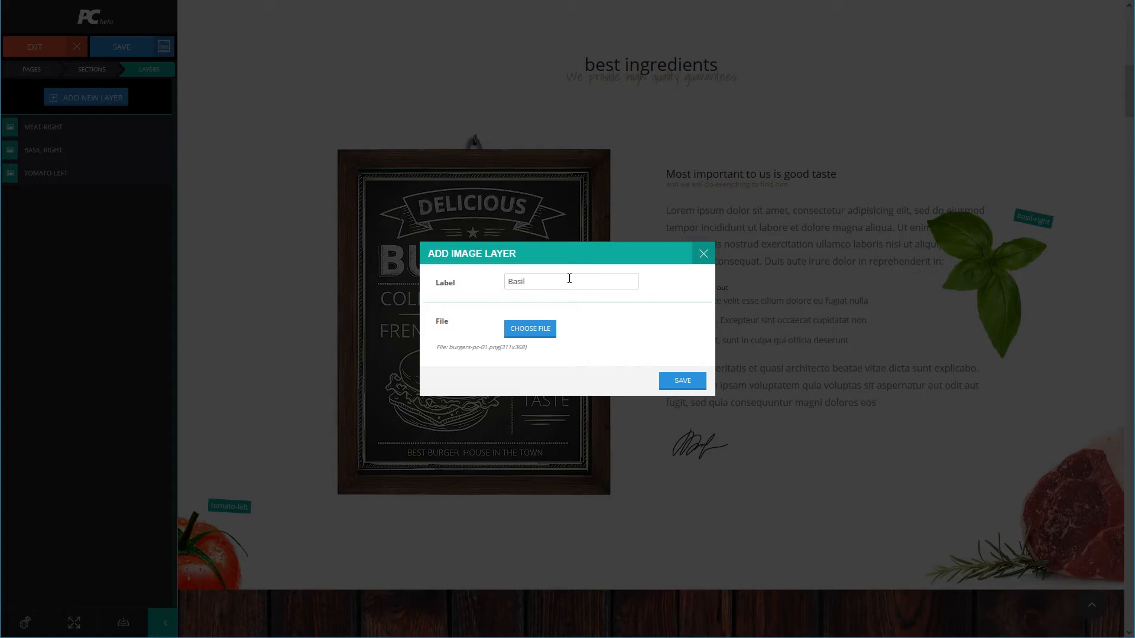
left_click(681, 381)
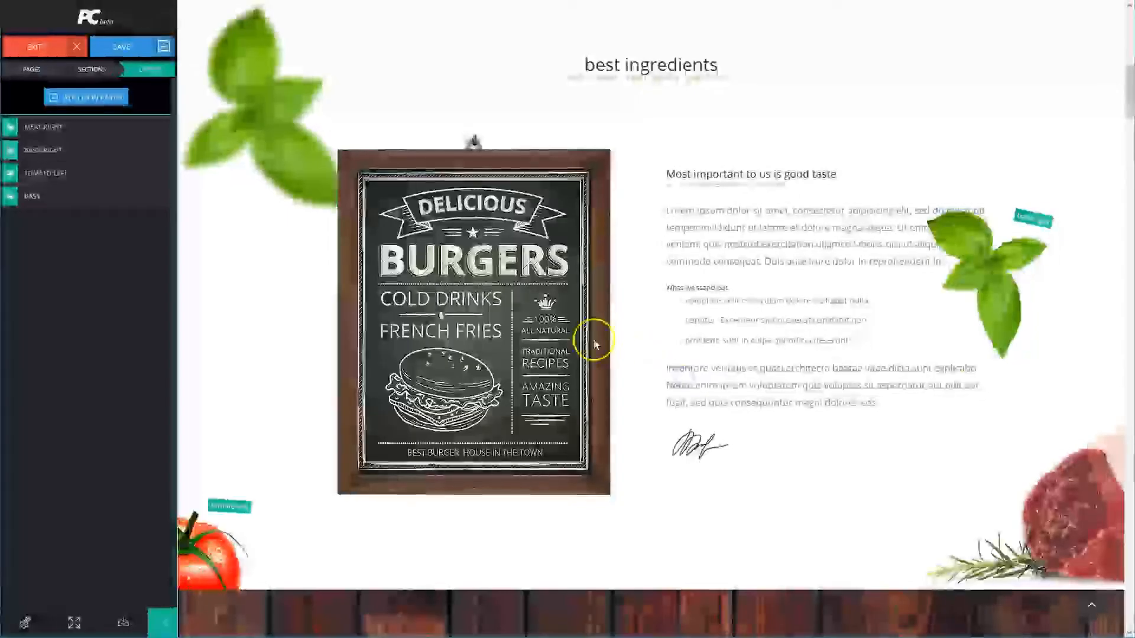
Open the new Basil layer for editing and review its groups of animation parameters.
scroll(466, 309, "up", 1)
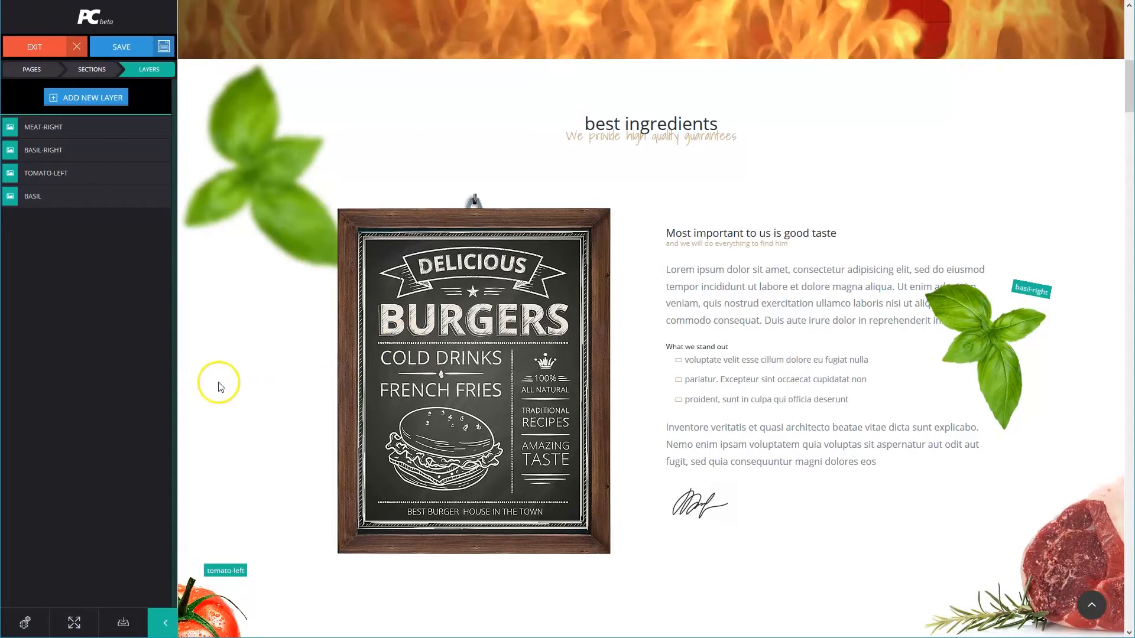
left_click(96, 197)
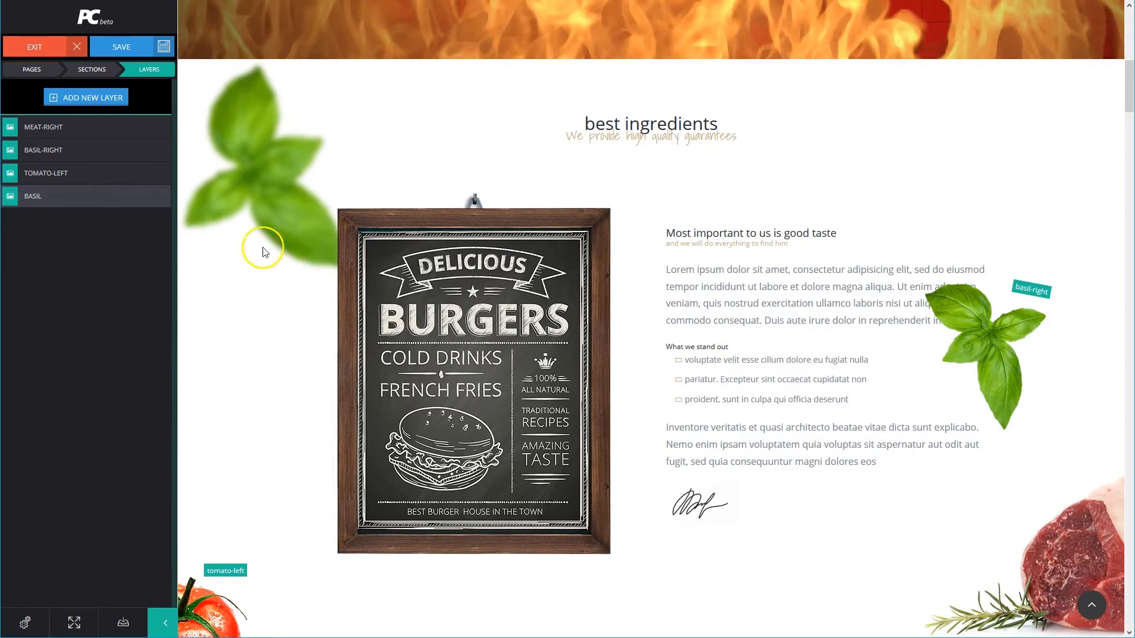
left_click(203, 242)
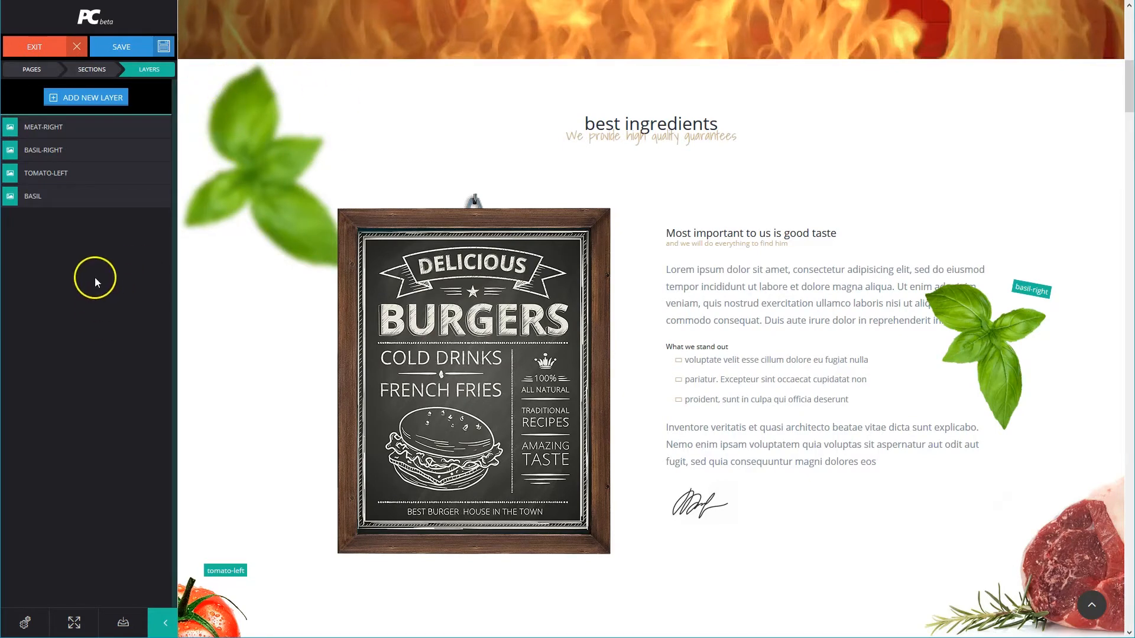
mouse_move(92, 196)
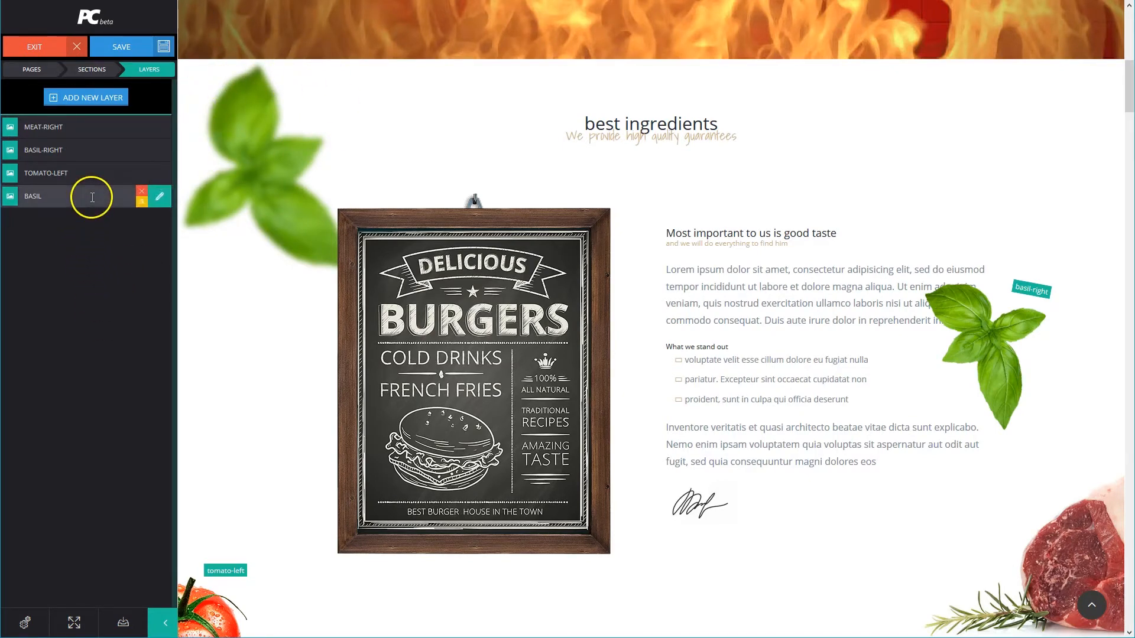
left_click(160, 197)
left_click(225, 187)
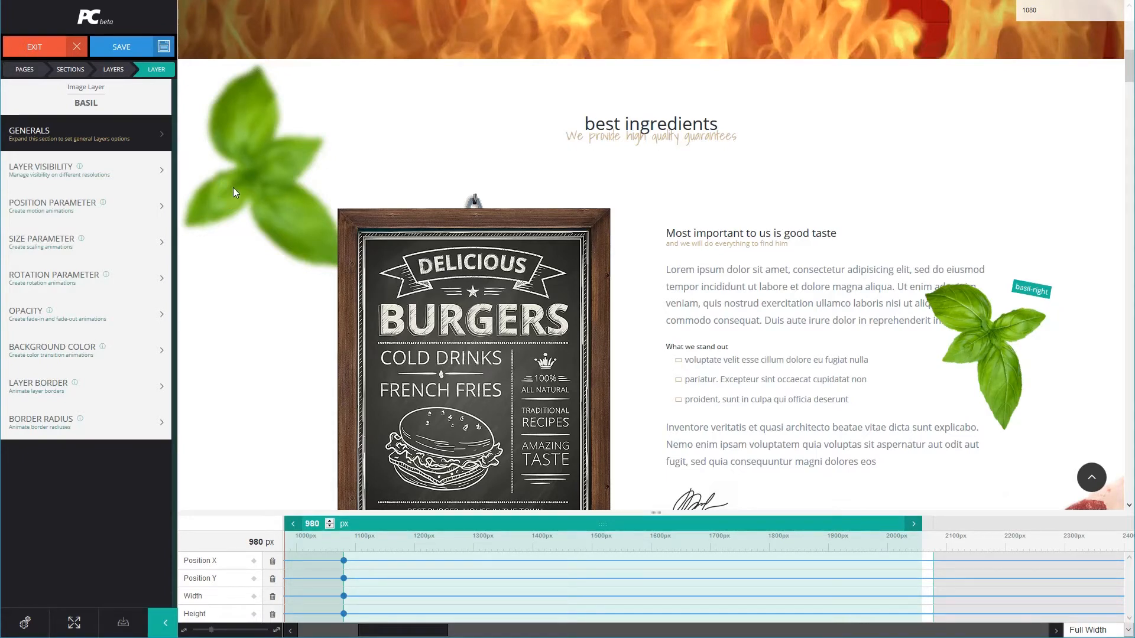
left_click(154, 140)
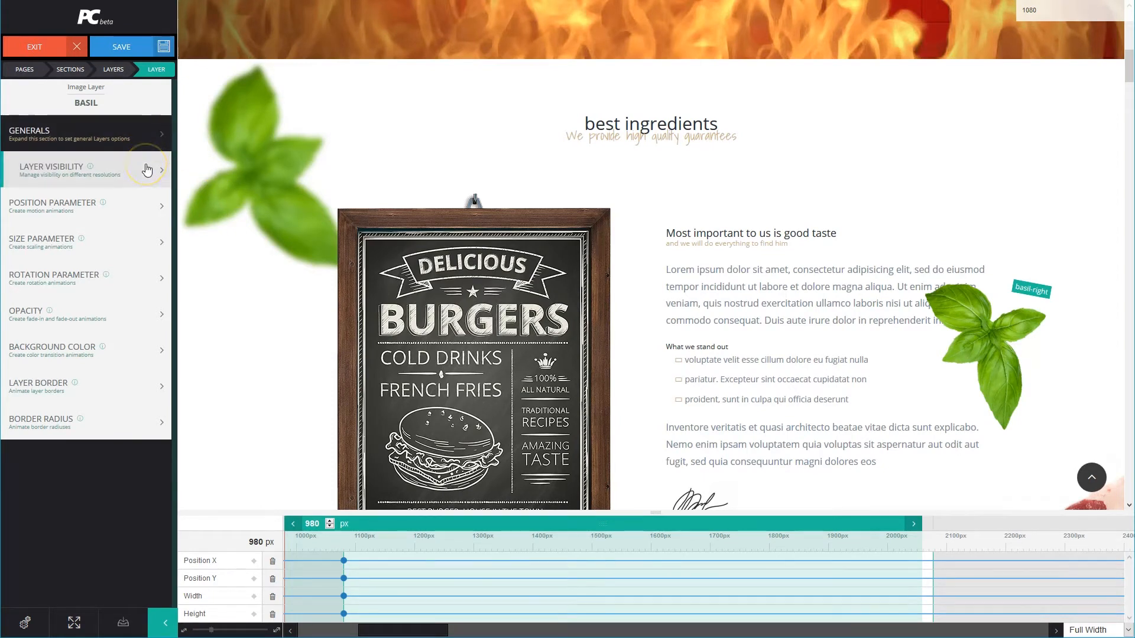
left_click(147, 254)
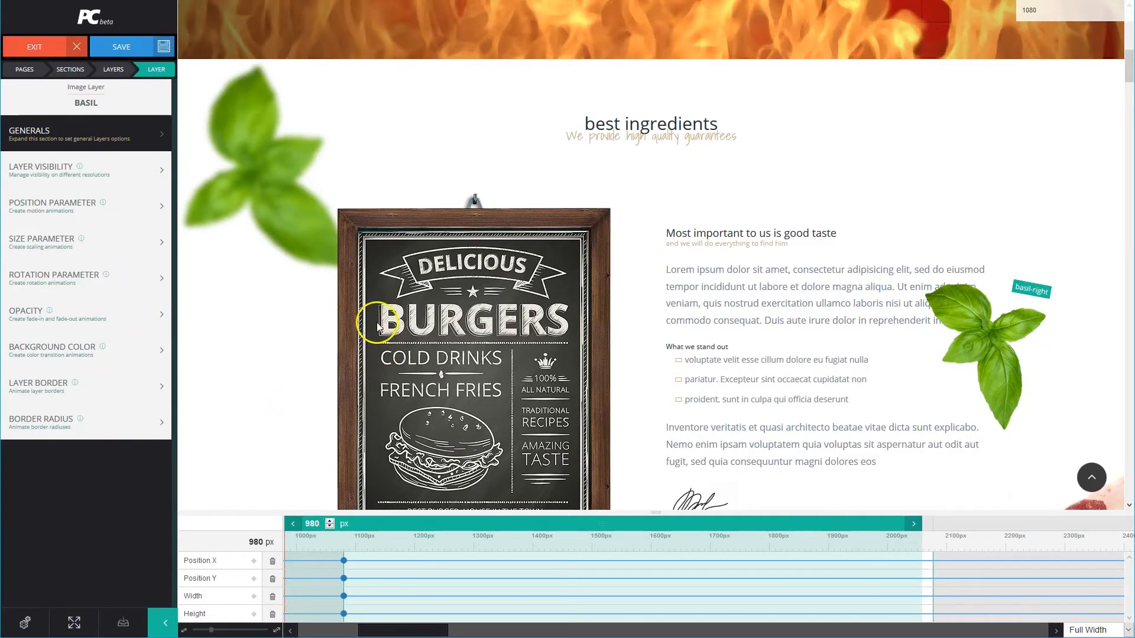
Examine how the timeline's pixel position follows the page through the fire, best ingredients and Menu sections.
scroll(397, 283, "down", 5)
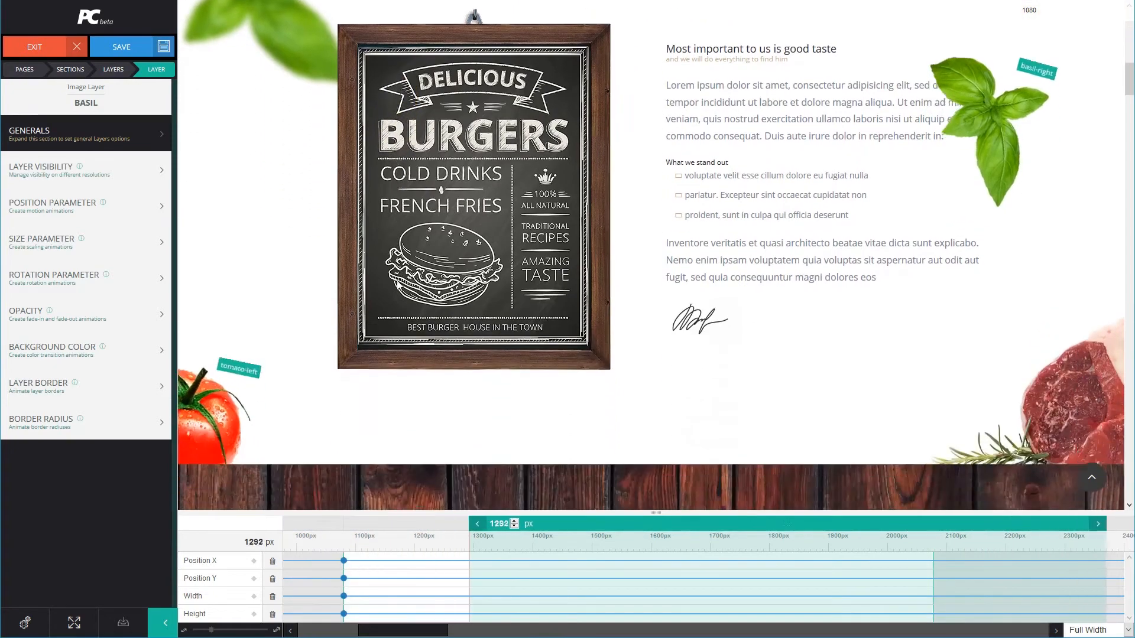
scroll(397, 285, "down", 6)
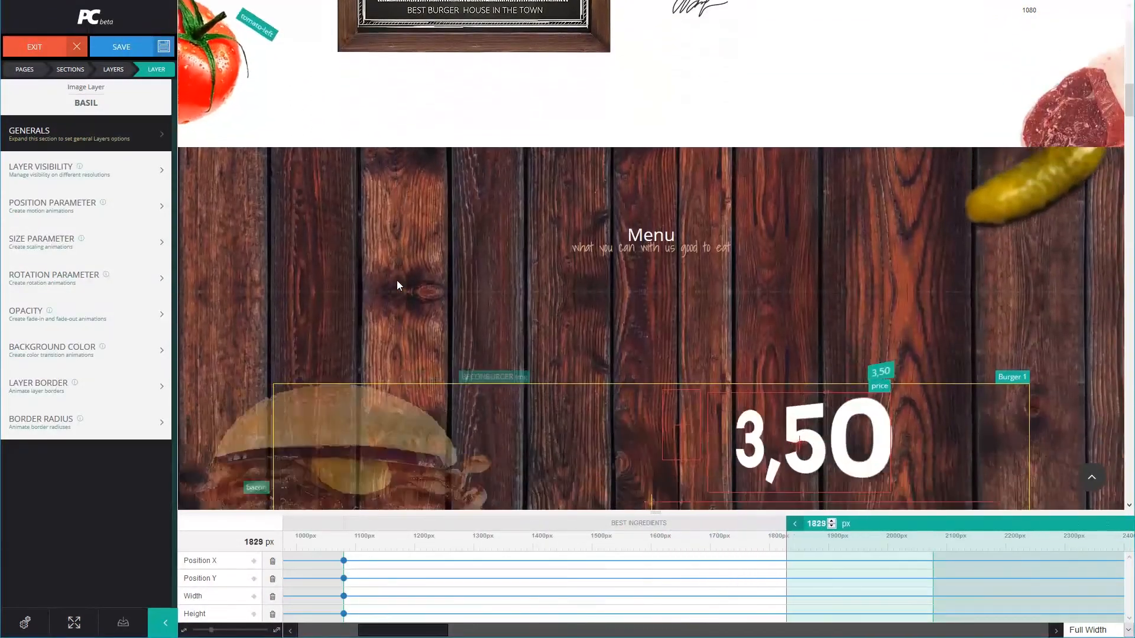
scroll(397, 281, "down", 5)
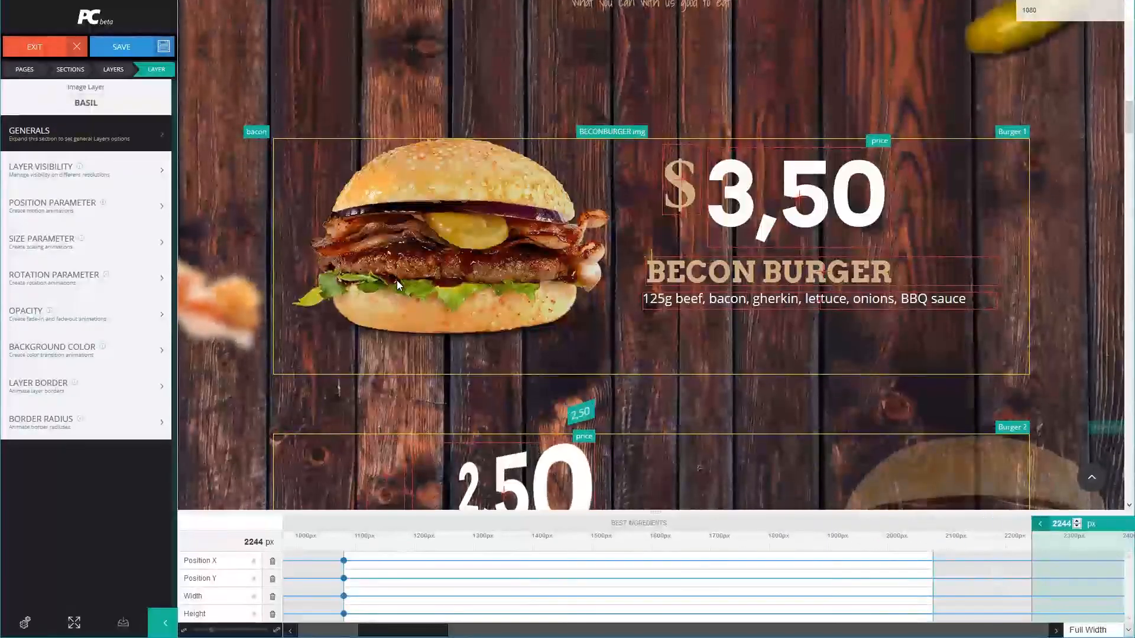
scroll(397, 286, "up", 5)
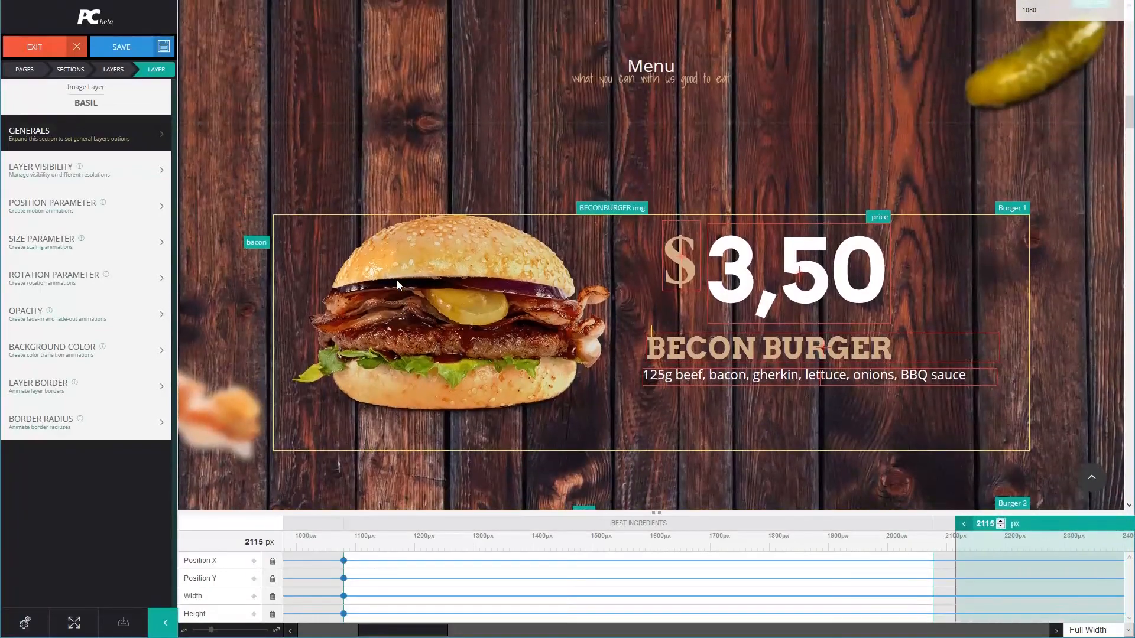
scroll(397, 285, "up", 7)
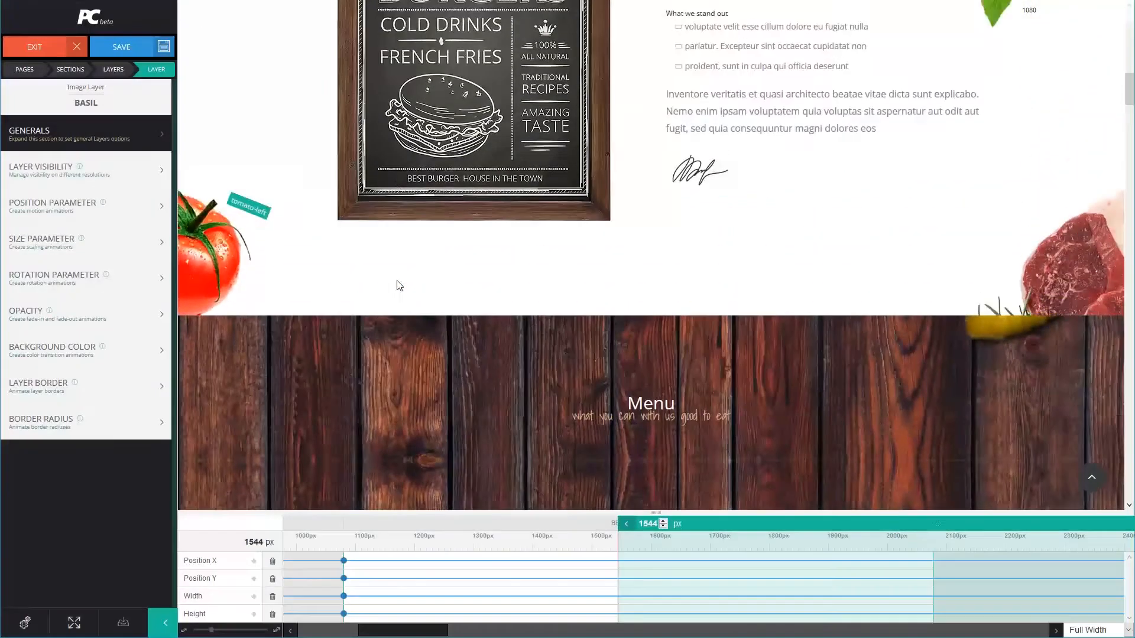
scroll(397, 285, "up", 6)
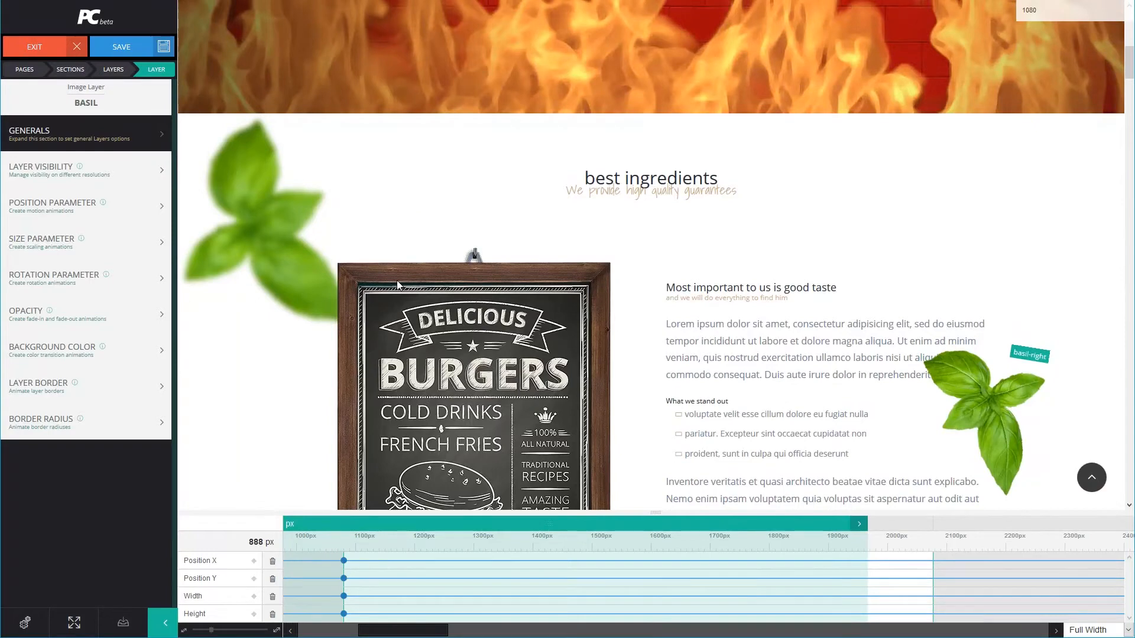
scroll(397, 285, "up", 6)
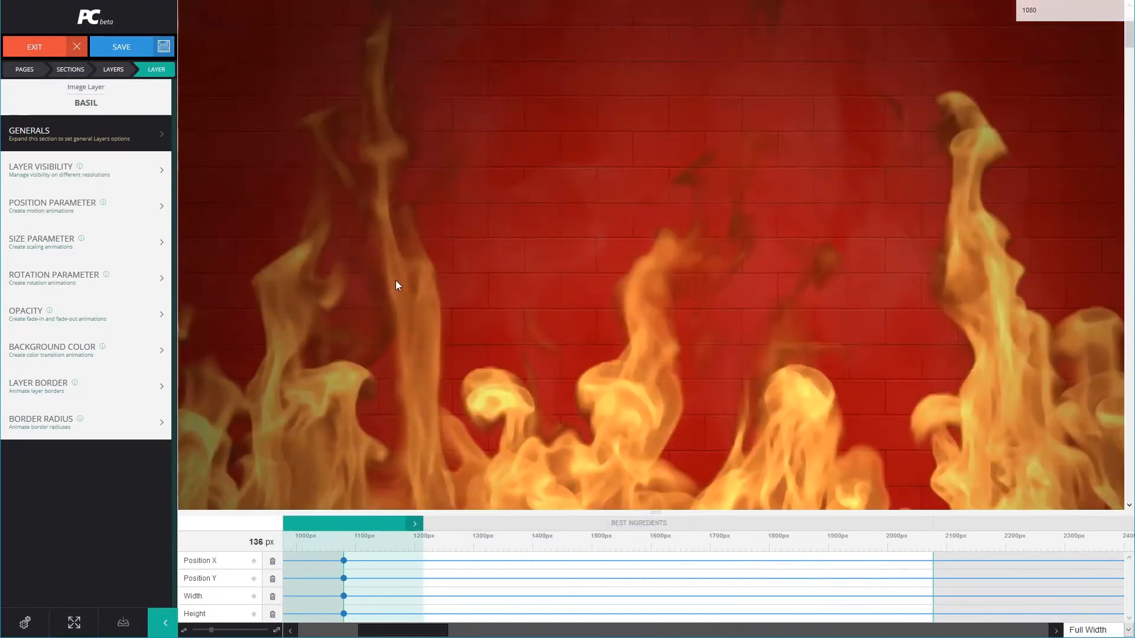
scroll(396, 284, "down", 5)
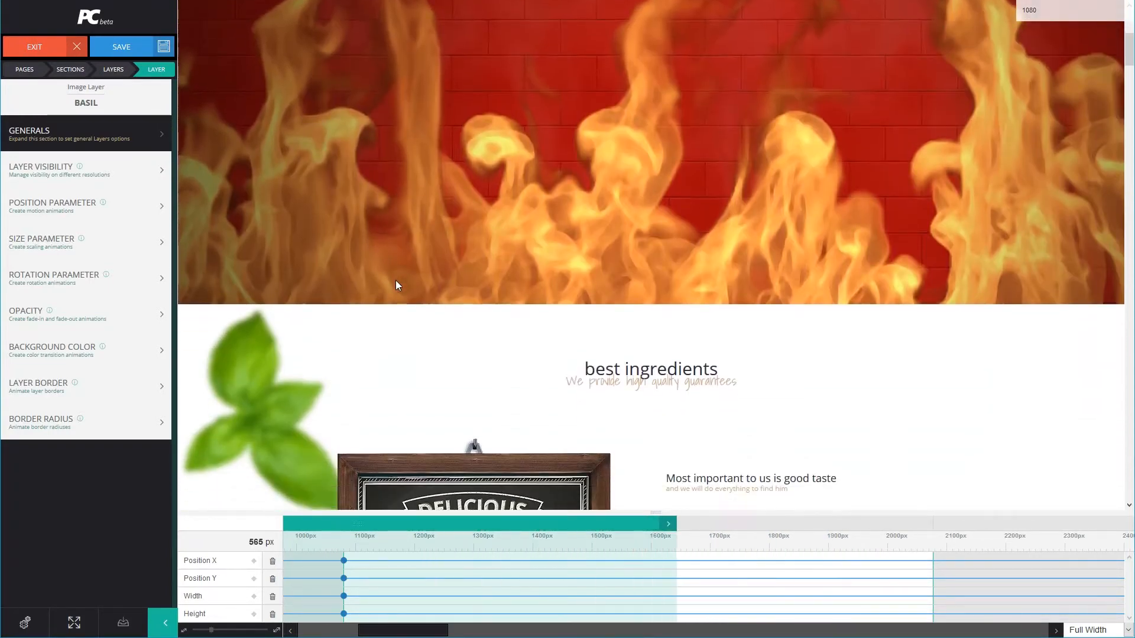
scroll(396, 283, "down", 8)
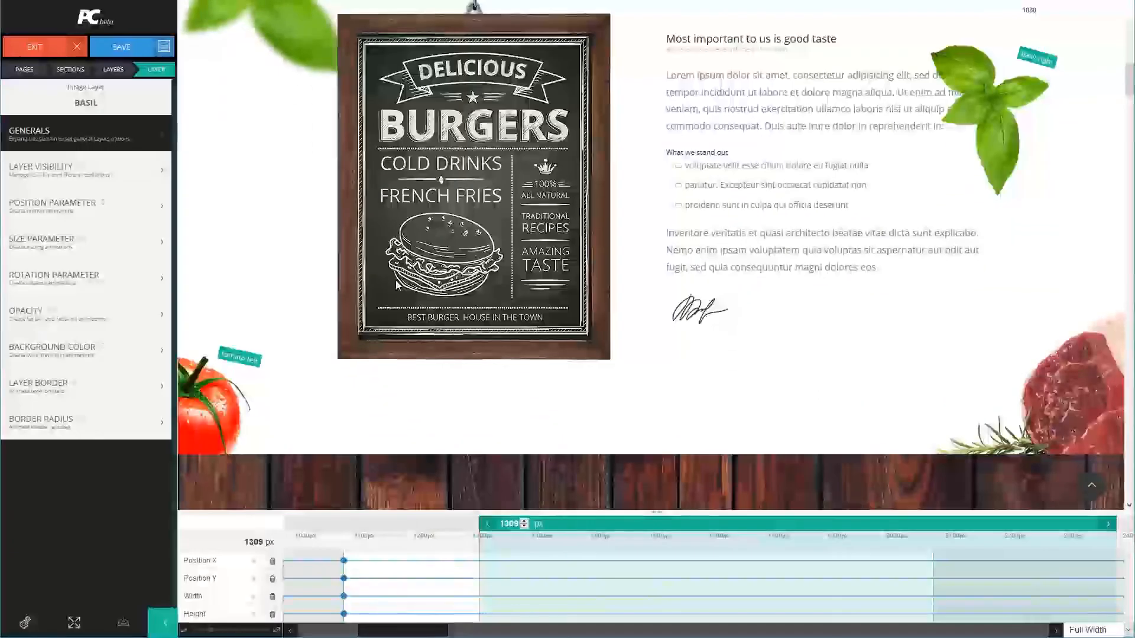
scroll(396, 286, "down", 1)
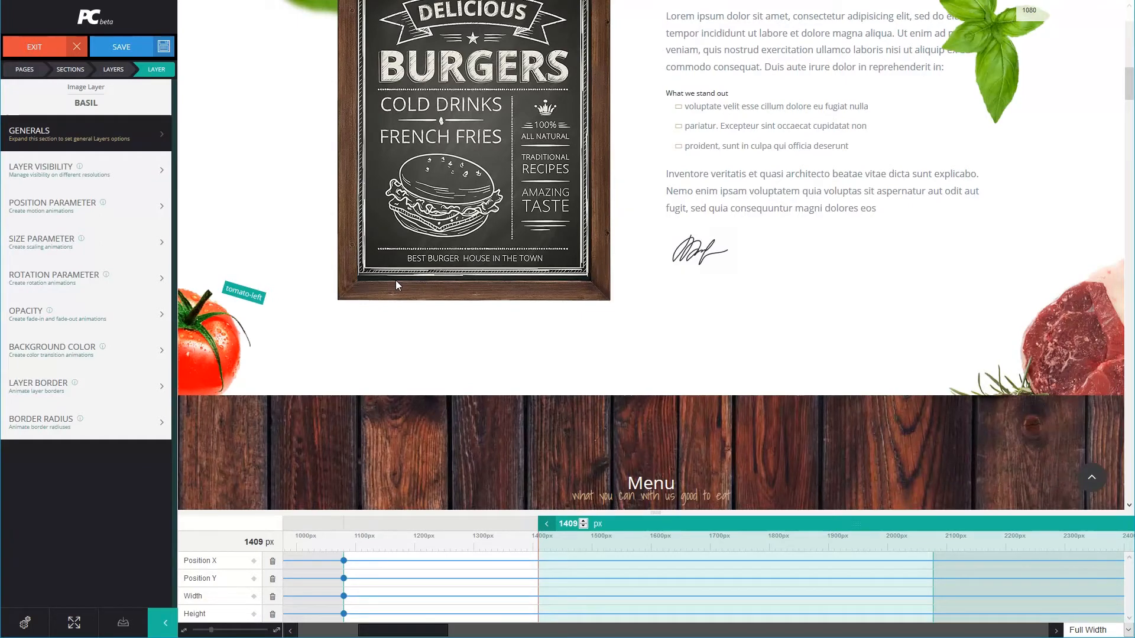
scroll(396, 285, "up", 1)
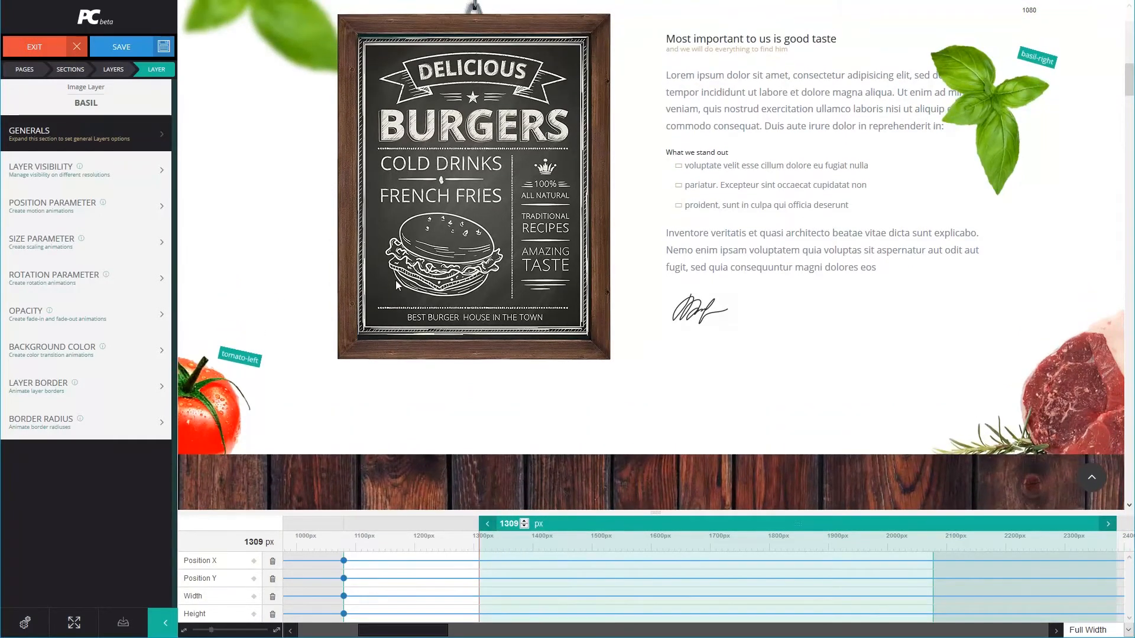
scroll(441, 260, "up", 1)
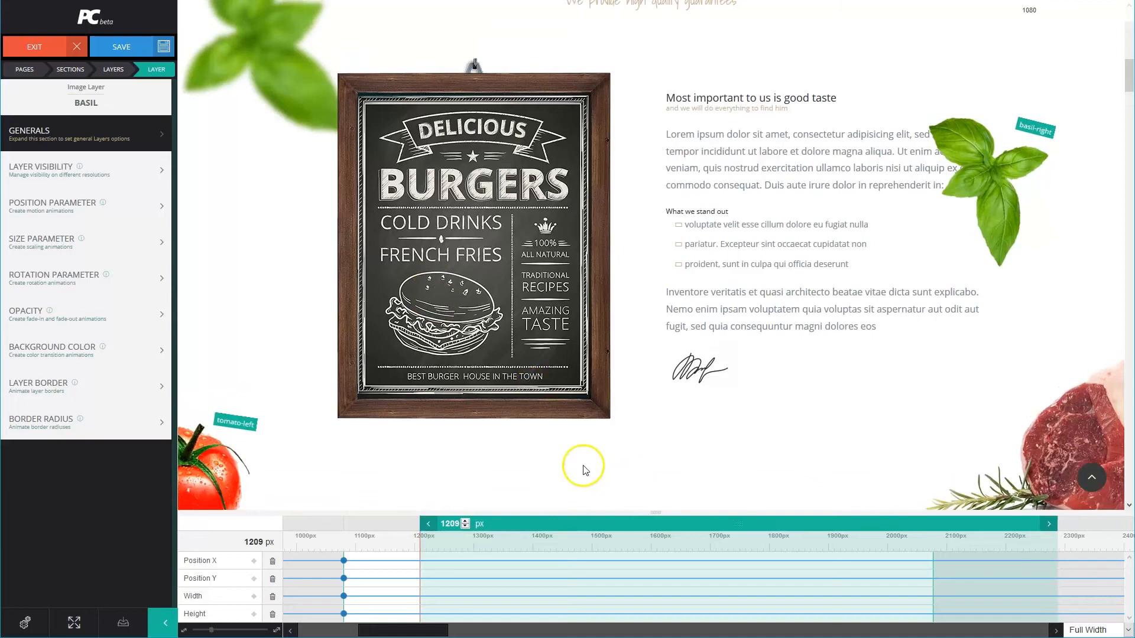
scroll(644, 410, "down", 1)
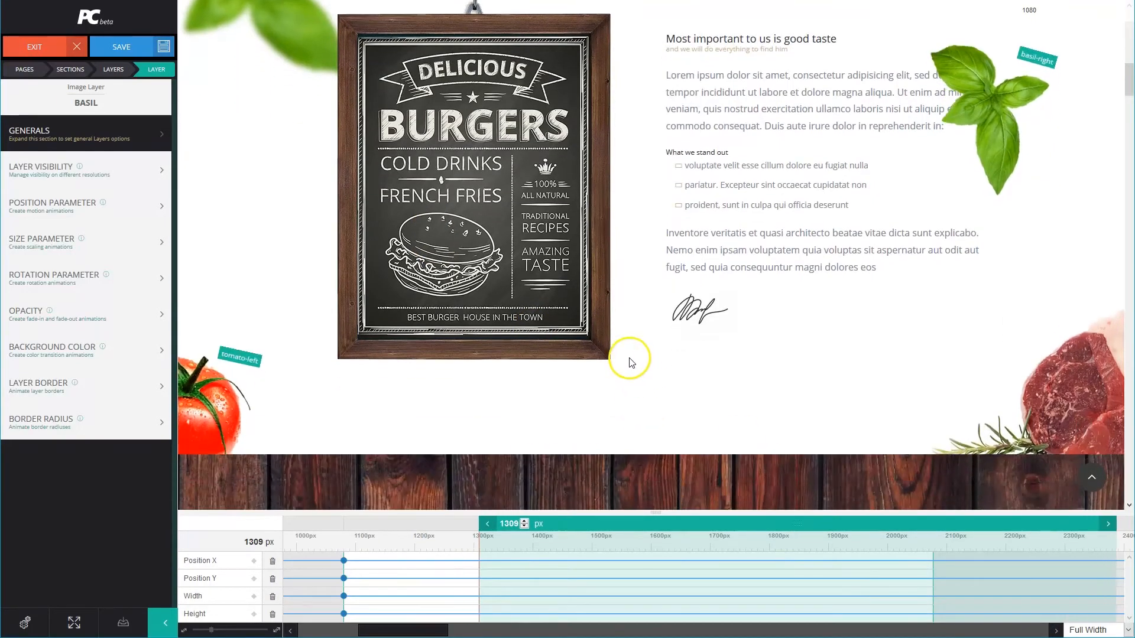
scroll(623, 353, "up", 1)
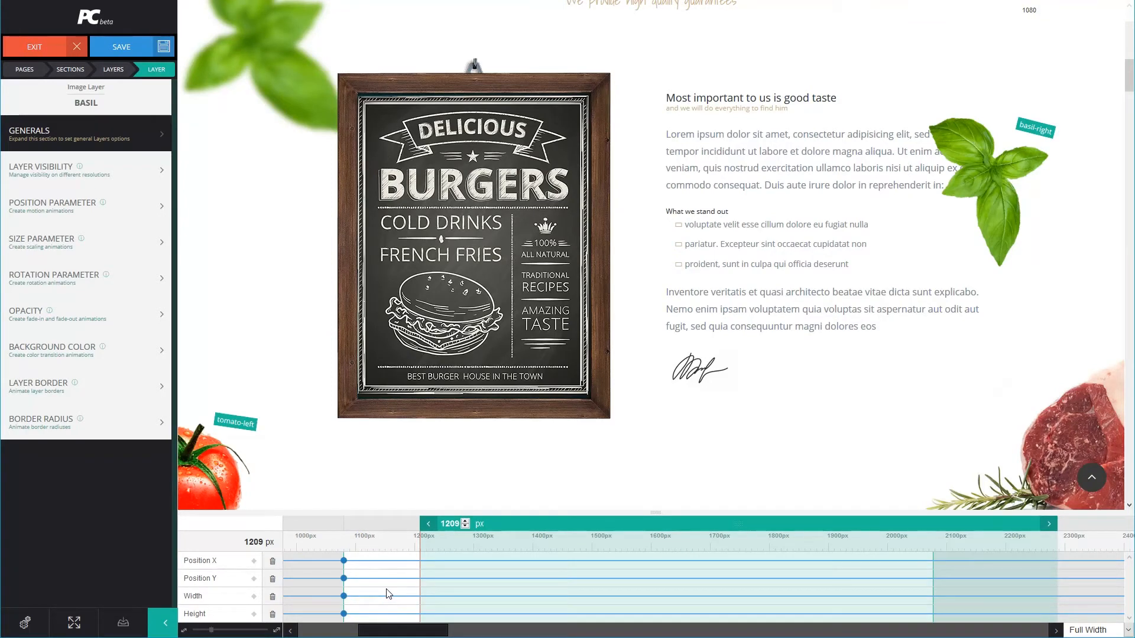
Go to the Basil layer's starting Position X keyframe at 1080 px and open its position parameters.
left_click(343, 561)
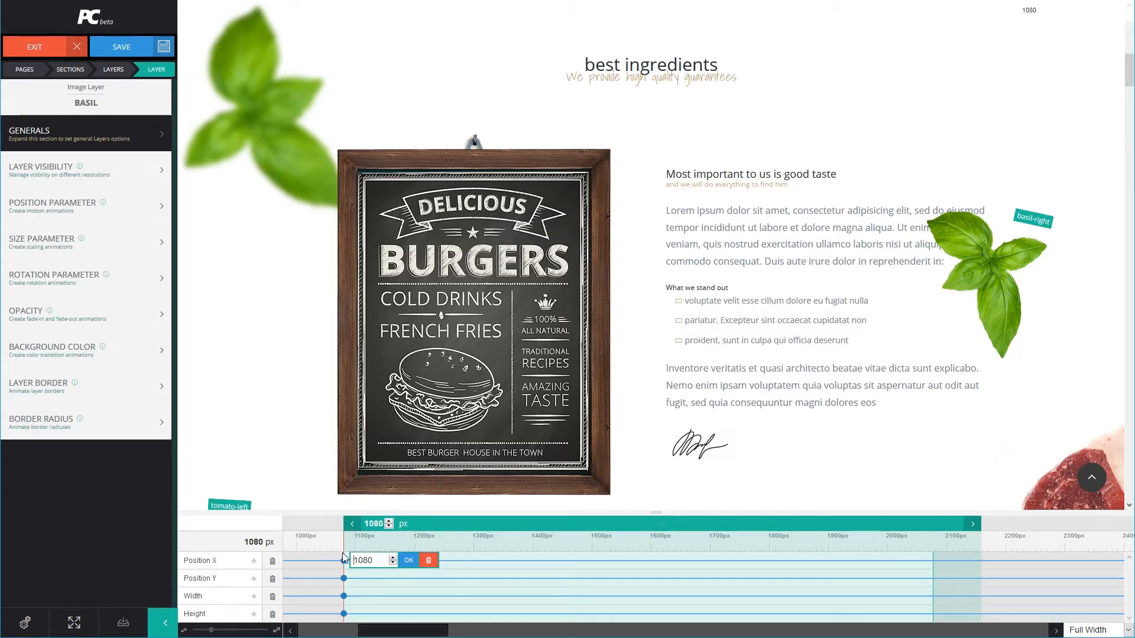
mouse_move(344, 562)
left_click(162, 207)
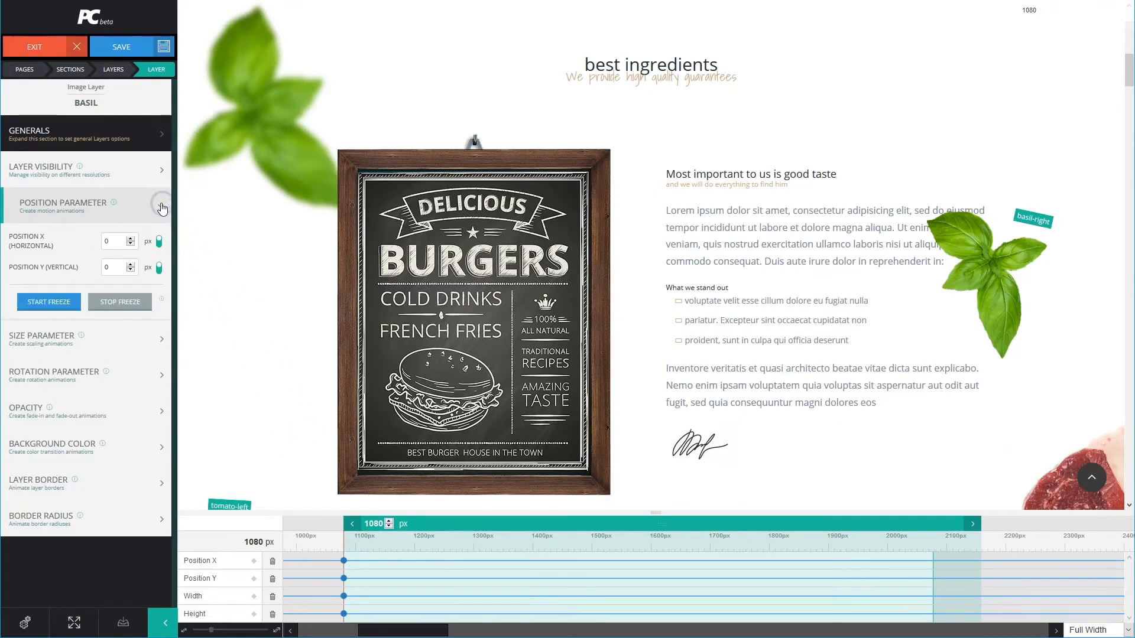
double_click(114, 239)
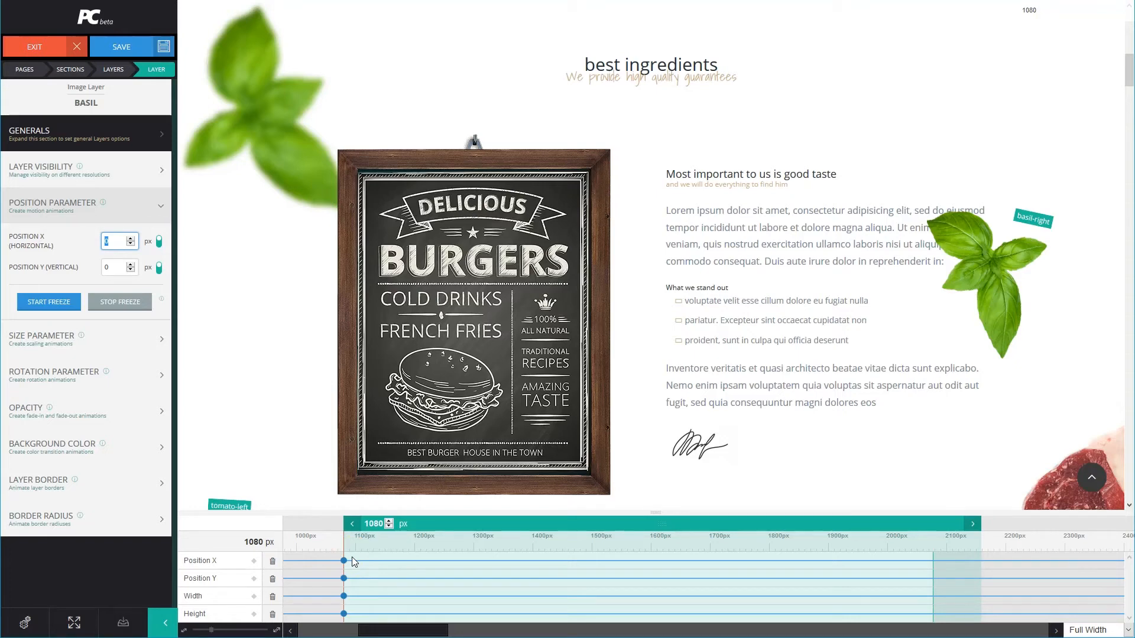
Move the timeline to 1980 px, near the end of the Best ingredients section, as the end point of the basil's motion.
scroll(385, 303, "up", 2)
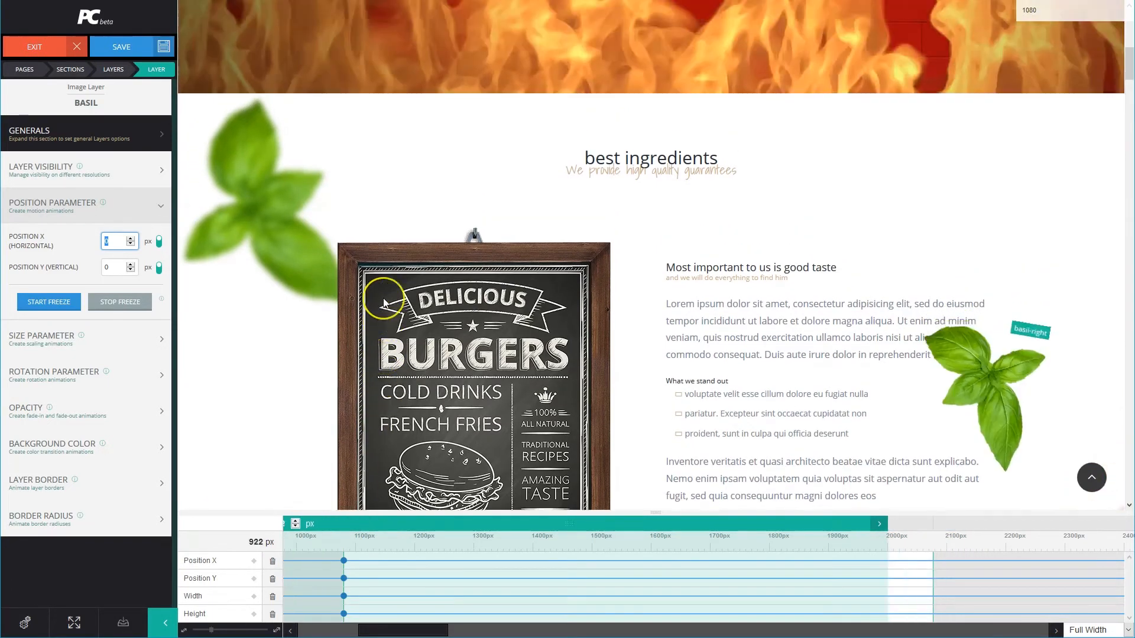
scroll(384, 302, "up", 2)
scroll(383, 303, "down", 2)
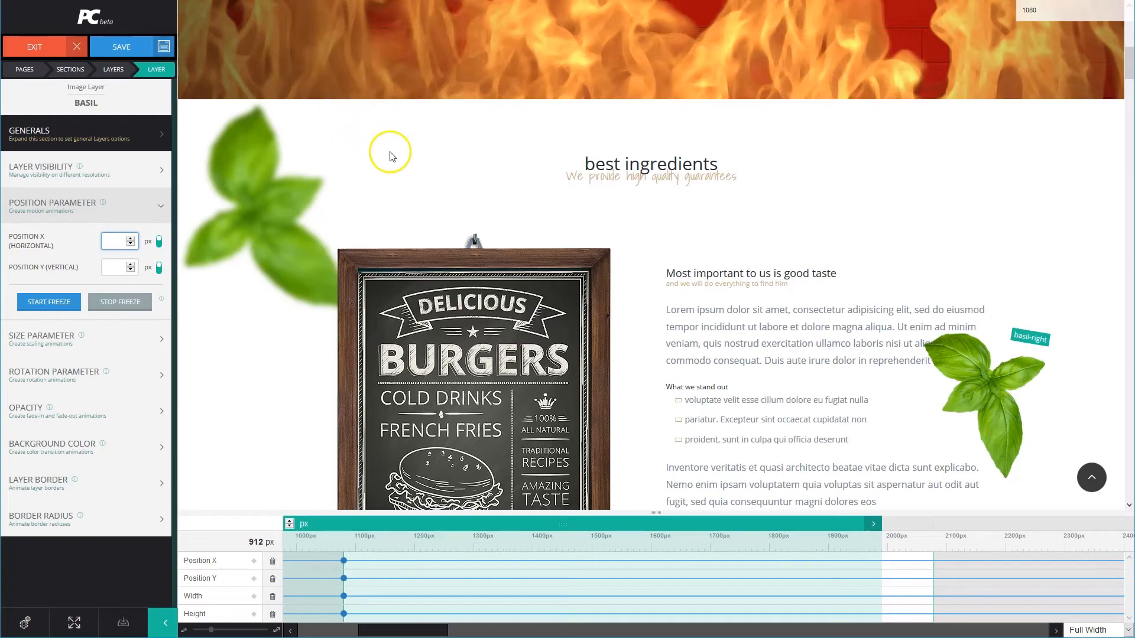
scroll(362, 139, "down", 1)
scroll(331, 188, "down", 2)
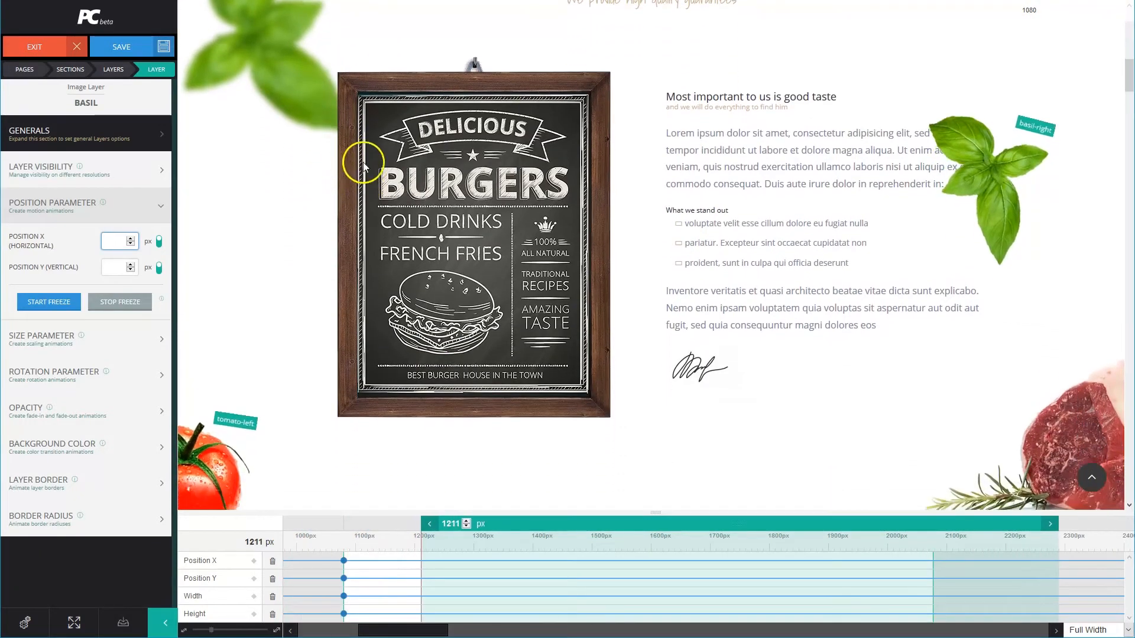
scroll(428, 308, "down", 4)
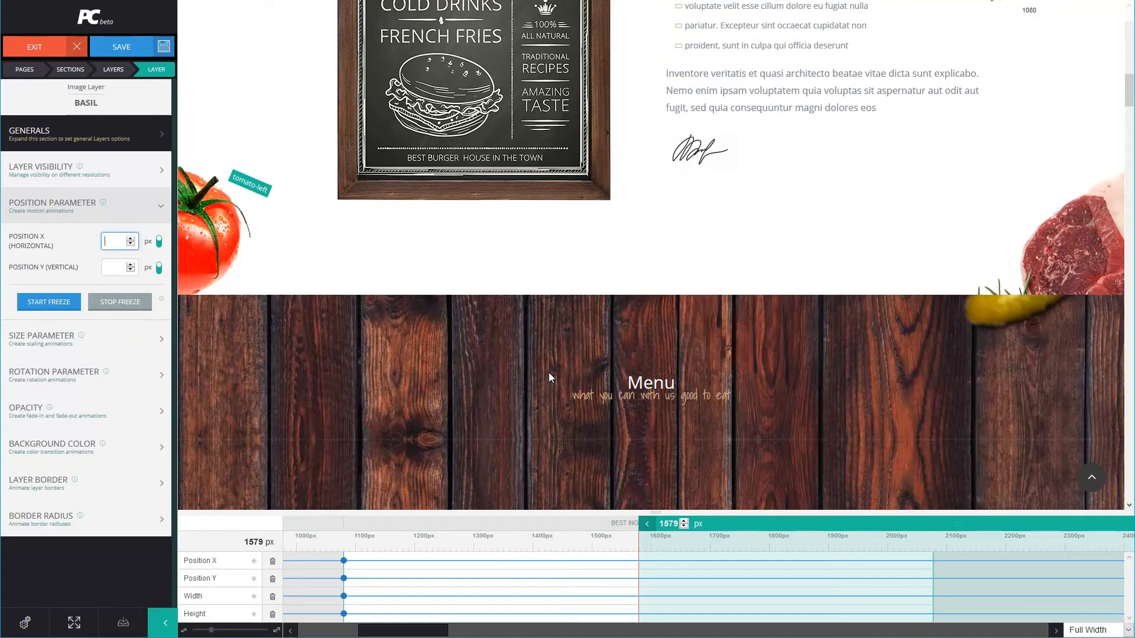
scroll(627, 414, "down", 1)
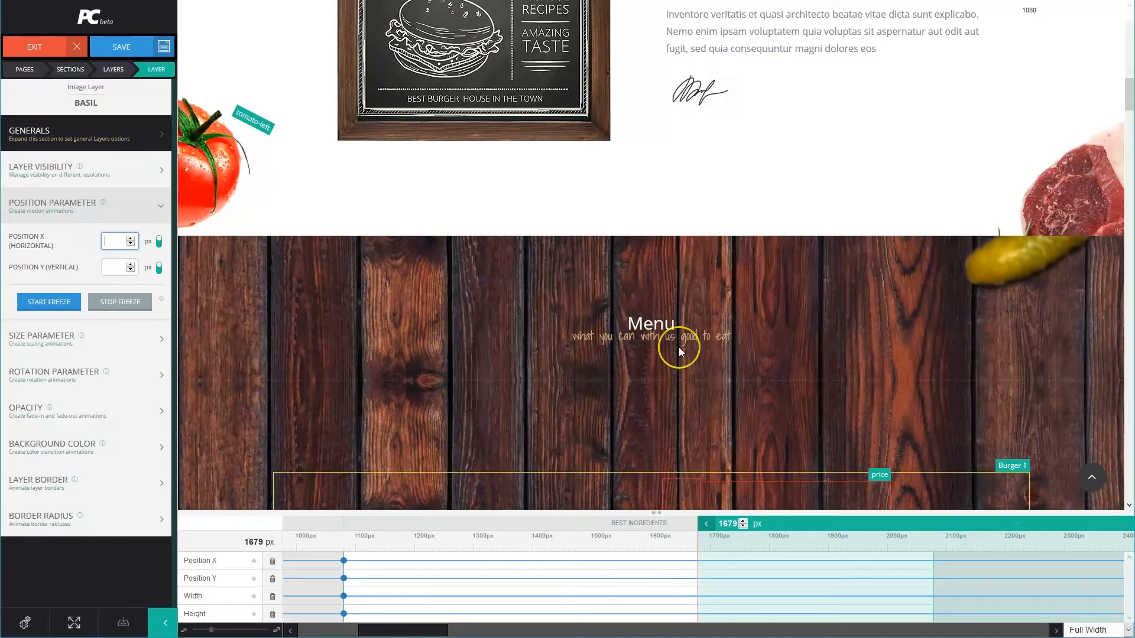
scroll(678, 348, "up", 1)
scroll(680, 352, "down", 1)
left_click_drag(803, 524, 866, 526)
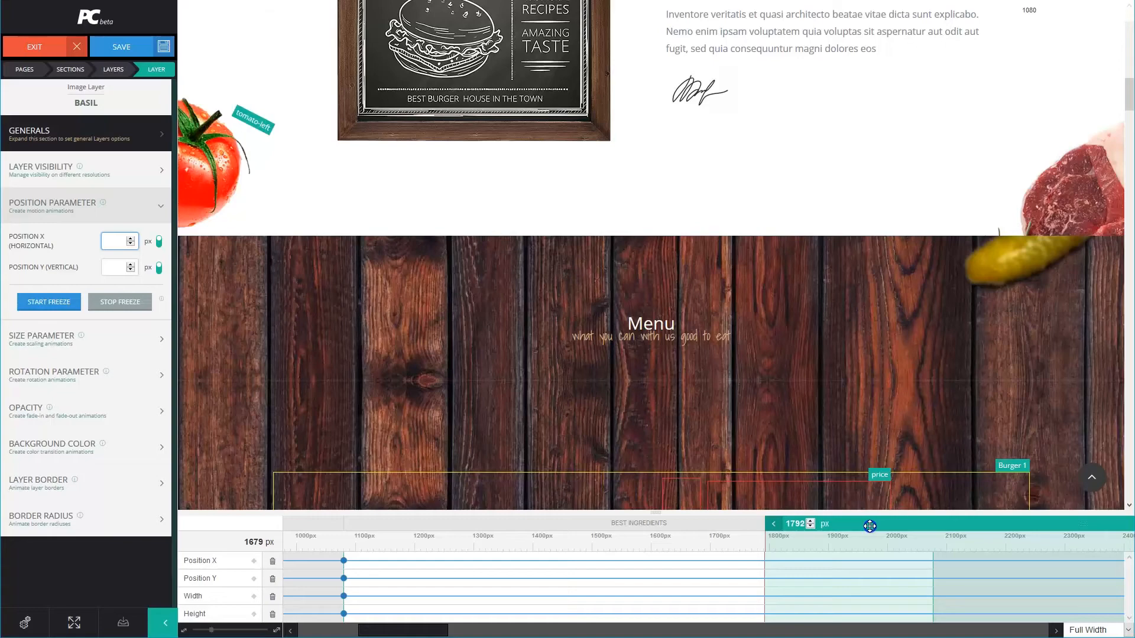
double_click(795, 523)
type("19")
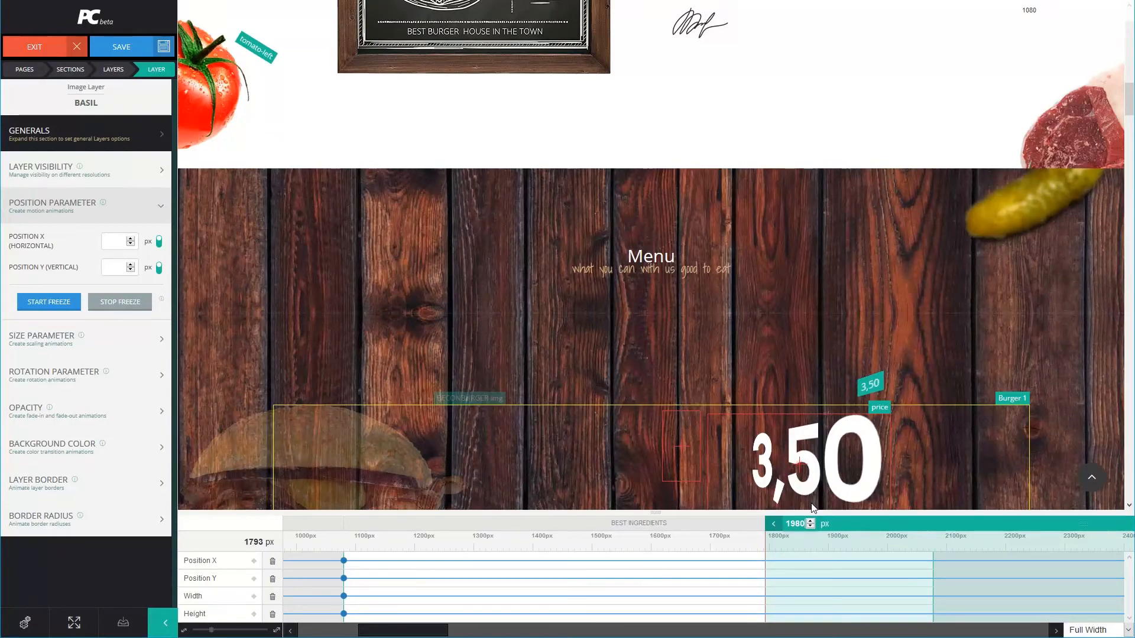
key("Return")
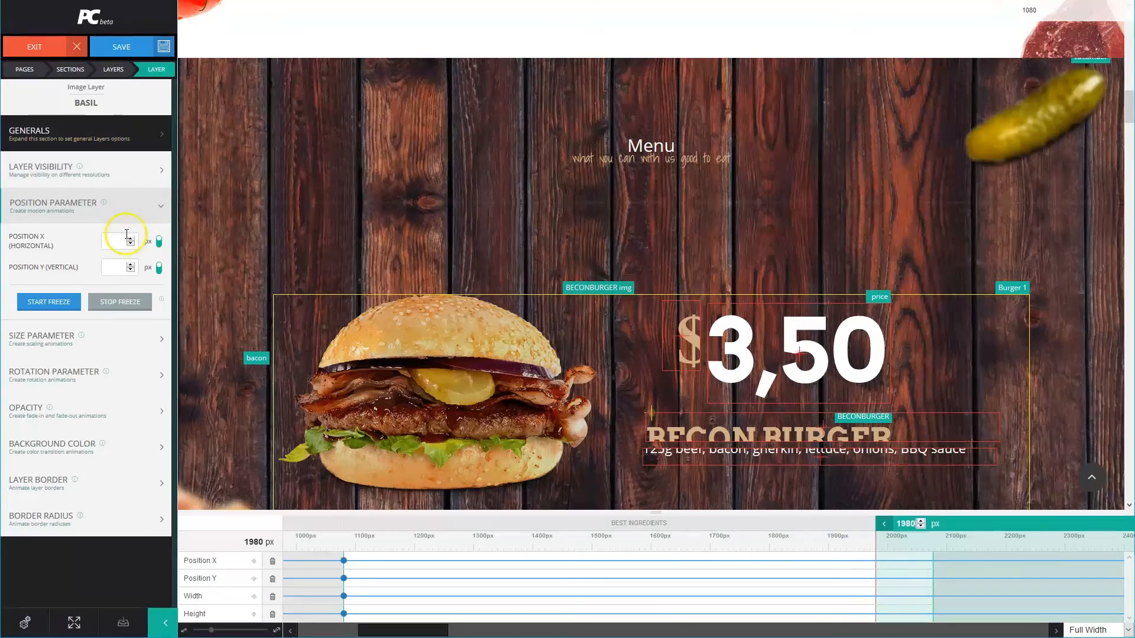
Add position keyframes for the Basil layer at 1980 px with X 150 px and Y 1100 px, and preview the motion.
left_click(118, 267)
type("1100")
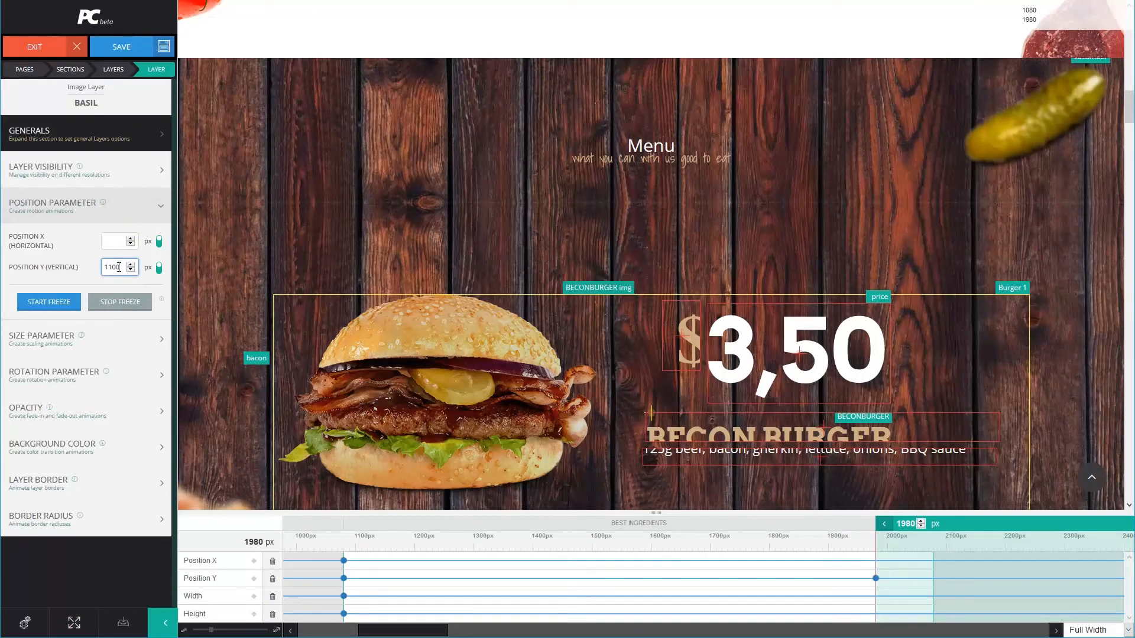
left_click(112, 246)
type("150")
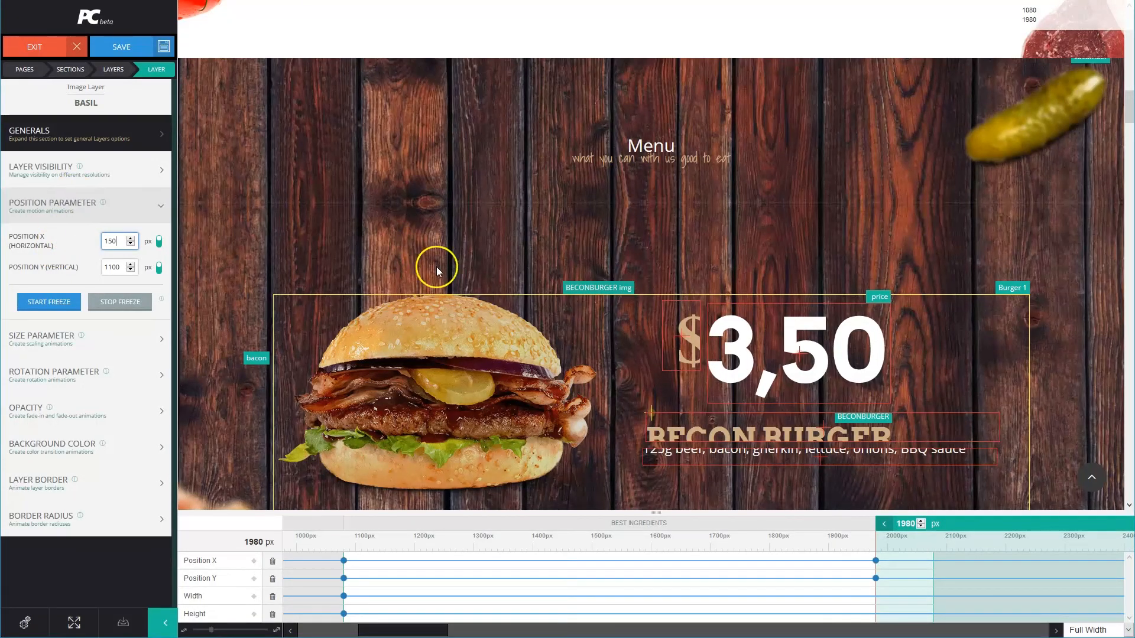
scroll(436, 267, "up", 6)
scroll(436, 272, "up", 2)
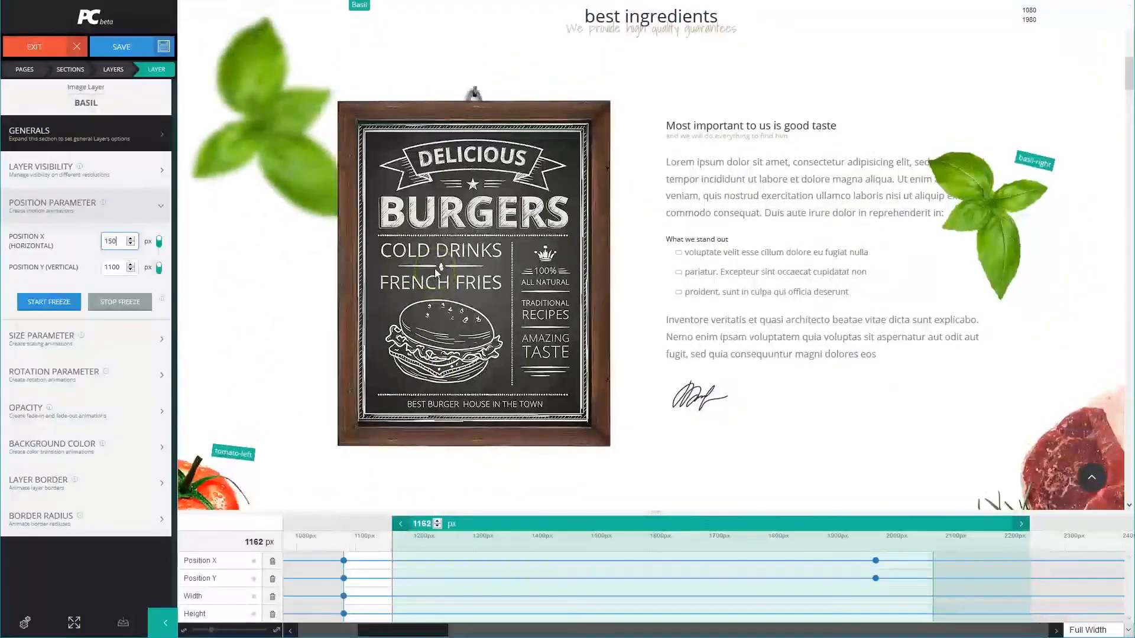
Preview the Basil layer's motion between its 1080 px and 1980 px keyframes, through the Best ingredients section into Menu and back.
scroll(430, 271, "up", 1)
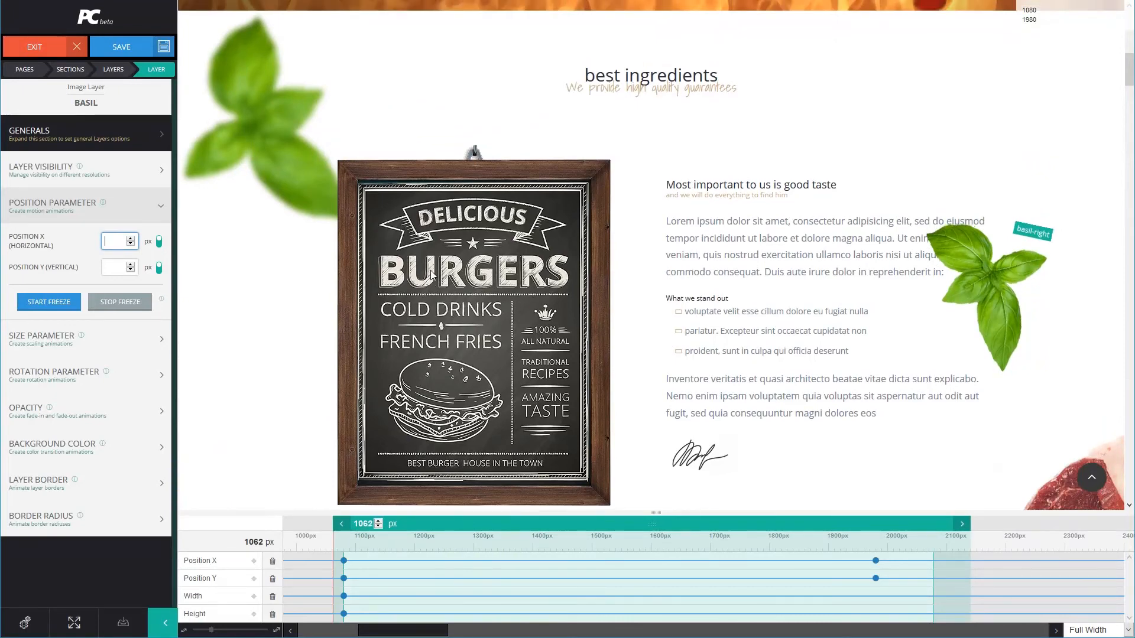
scroll(431, 271, "down", 2)
scroll(431, 272, "up", 2)
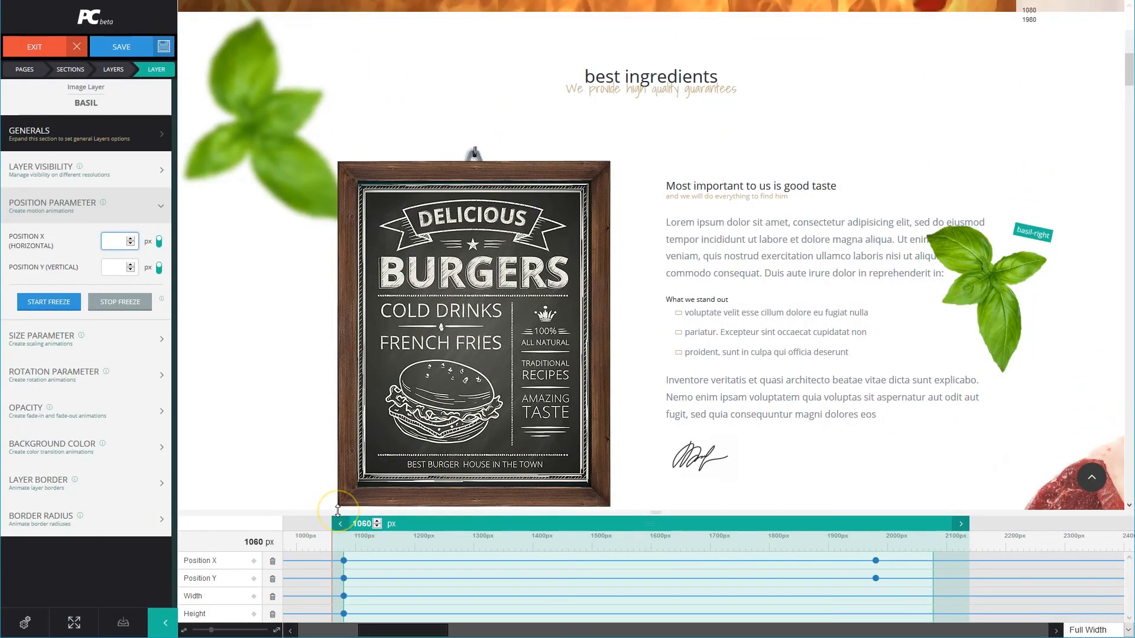
left_click(376, 598)
scroll(499, 432, "down", 5)
scroll(644, 469, "down", 1)
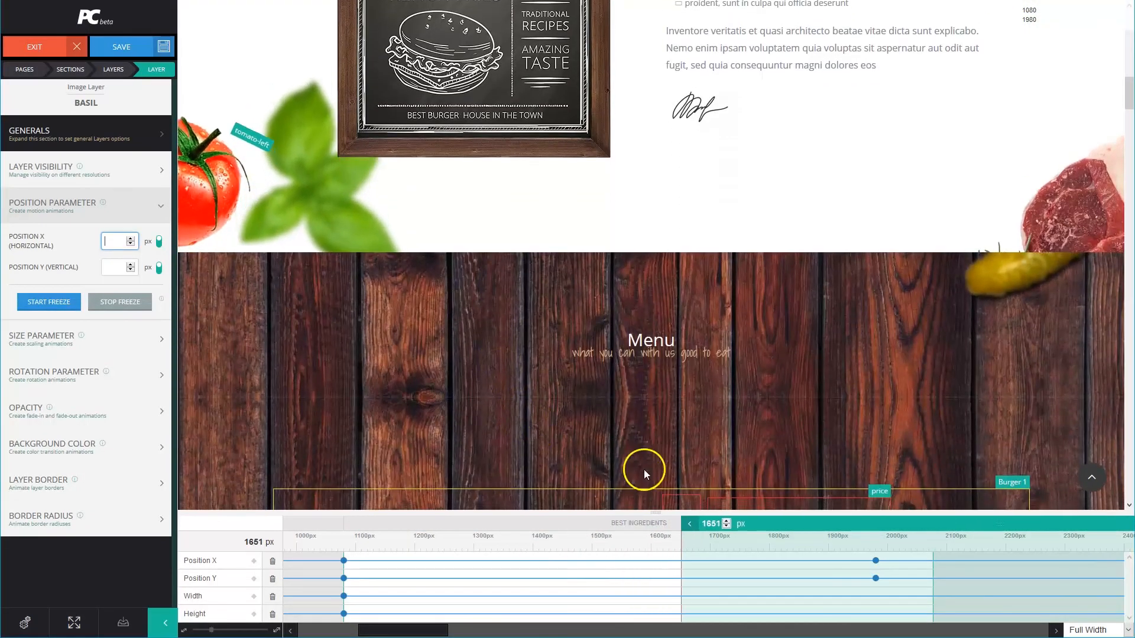
scroll(884, 419, "down", 3)
scroll(887, 420, "down", 2)
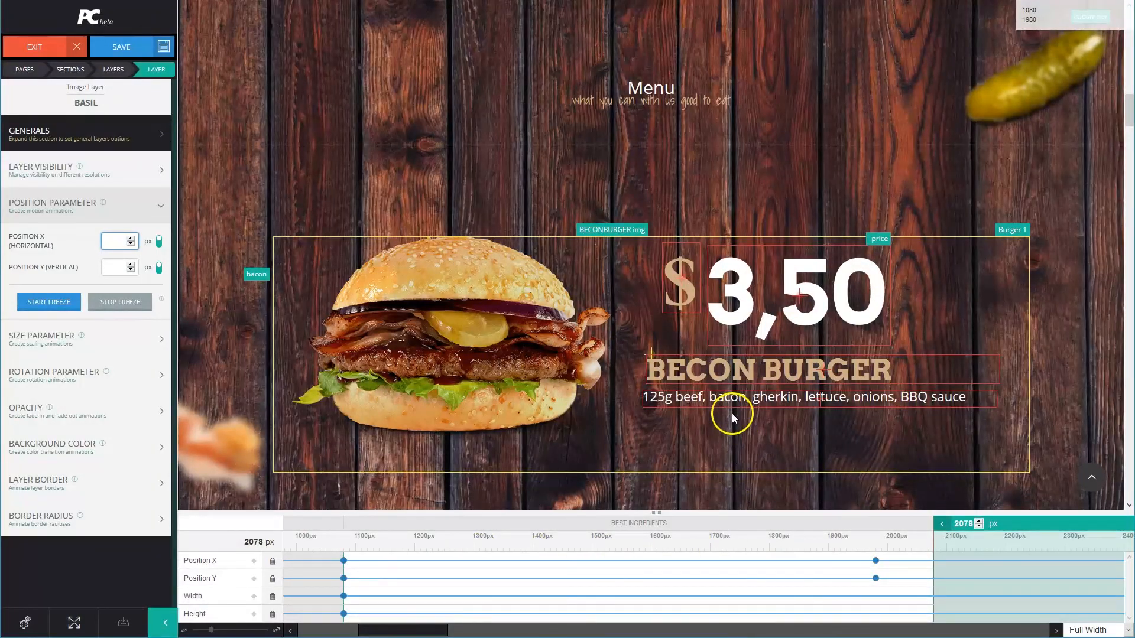
scroll(728, 413, "up", 3)
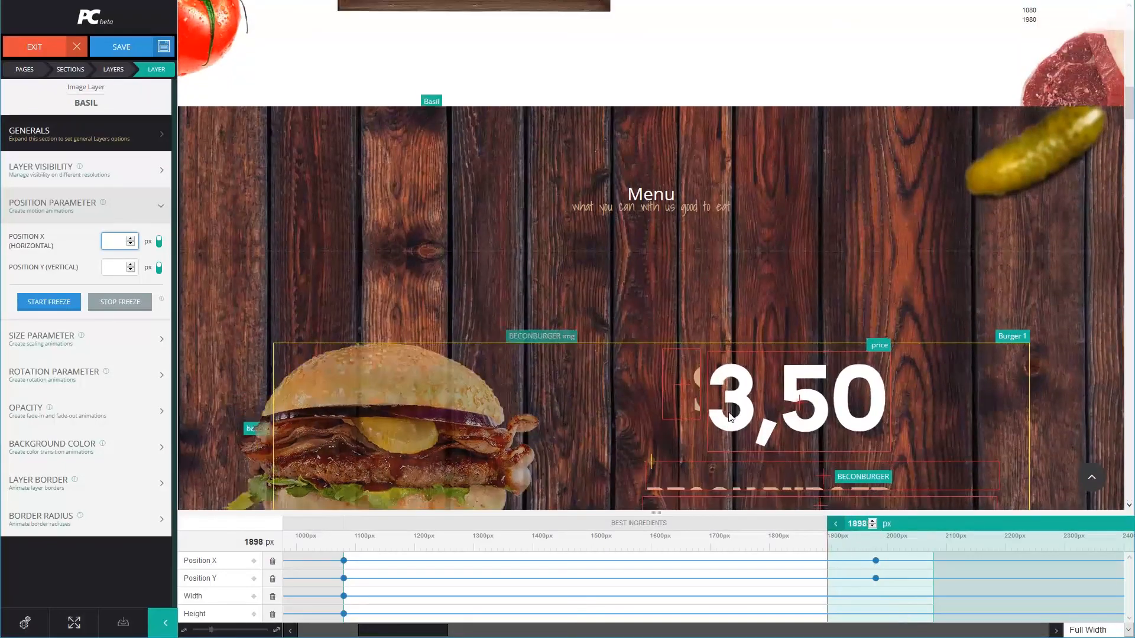
scroll(728, 412, "up", 7)
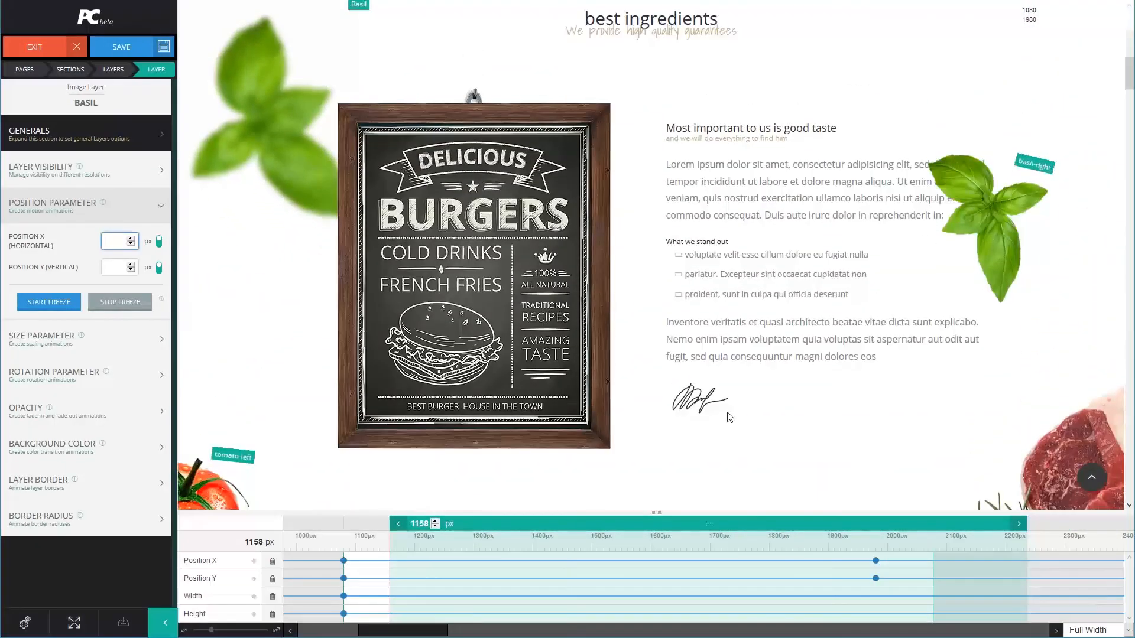
Examine how the Basil layer behaves just before and after its starting keyframe at 1080 px, at the beginning of Best ingredients.
scroll(726, 417, "up", 2)
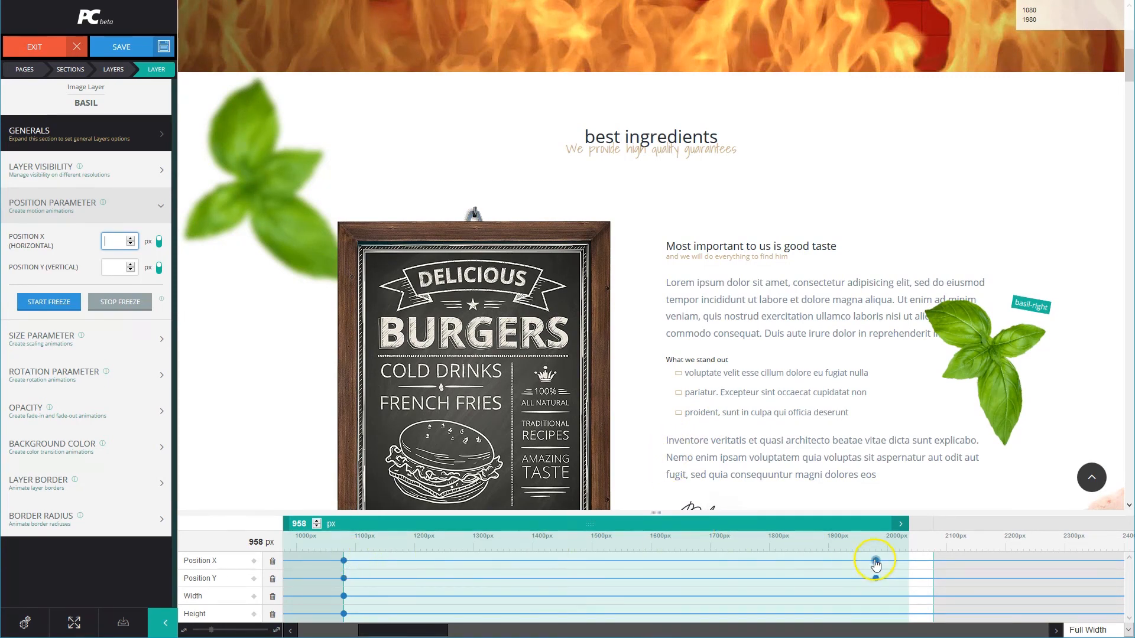
scroll(729, 345, "down", 2)
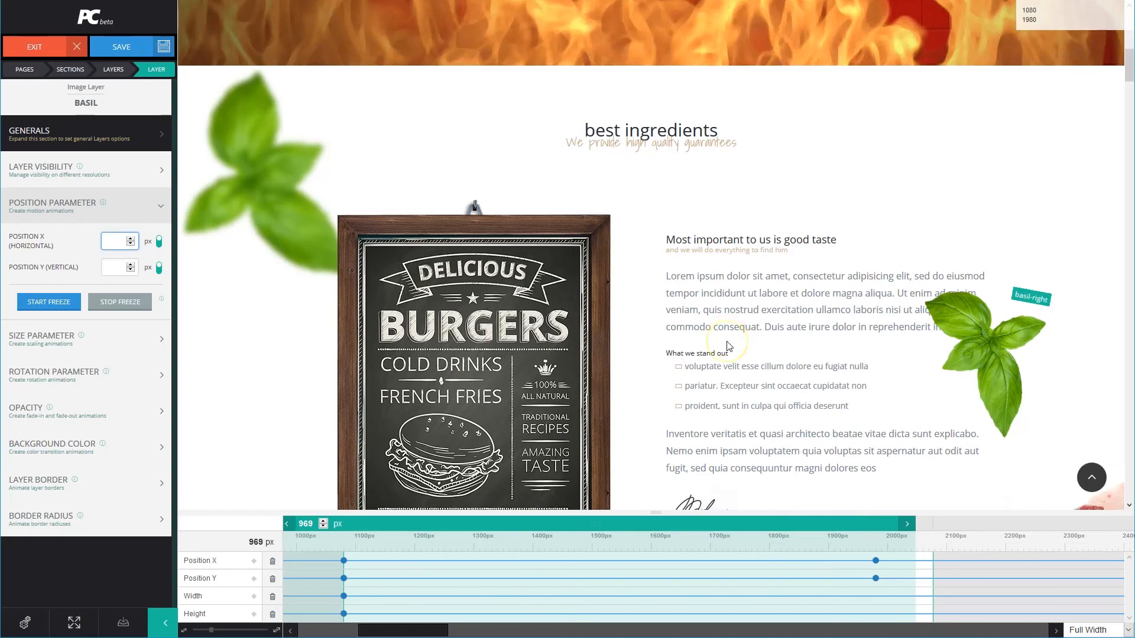
scroll(728, 345, "down", 2)
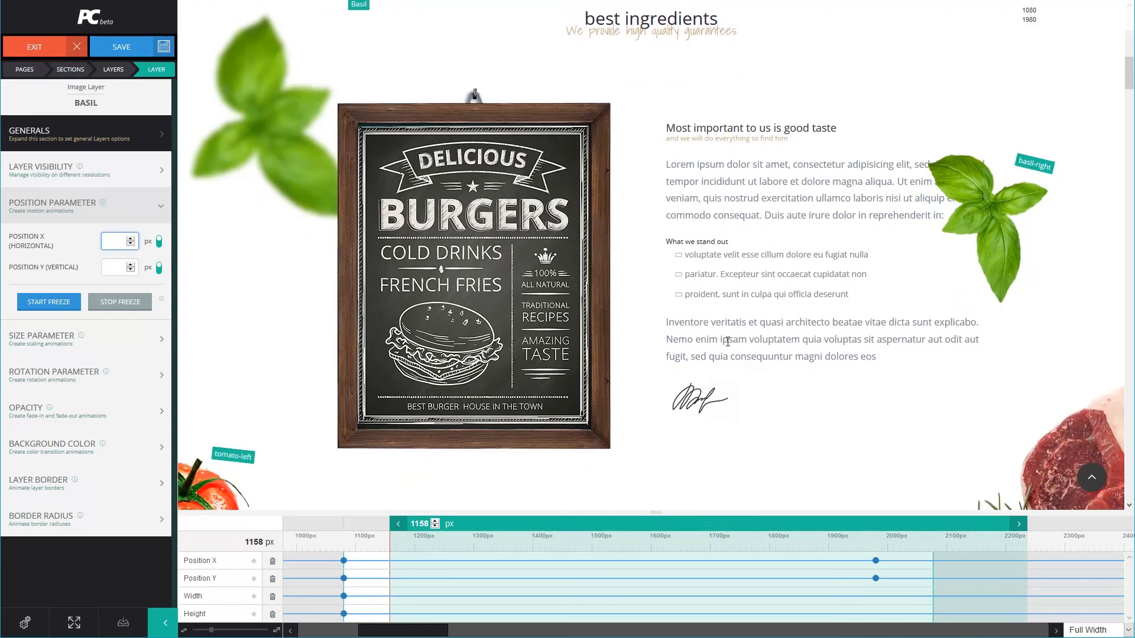
scroll(727, 342, "up", 4)
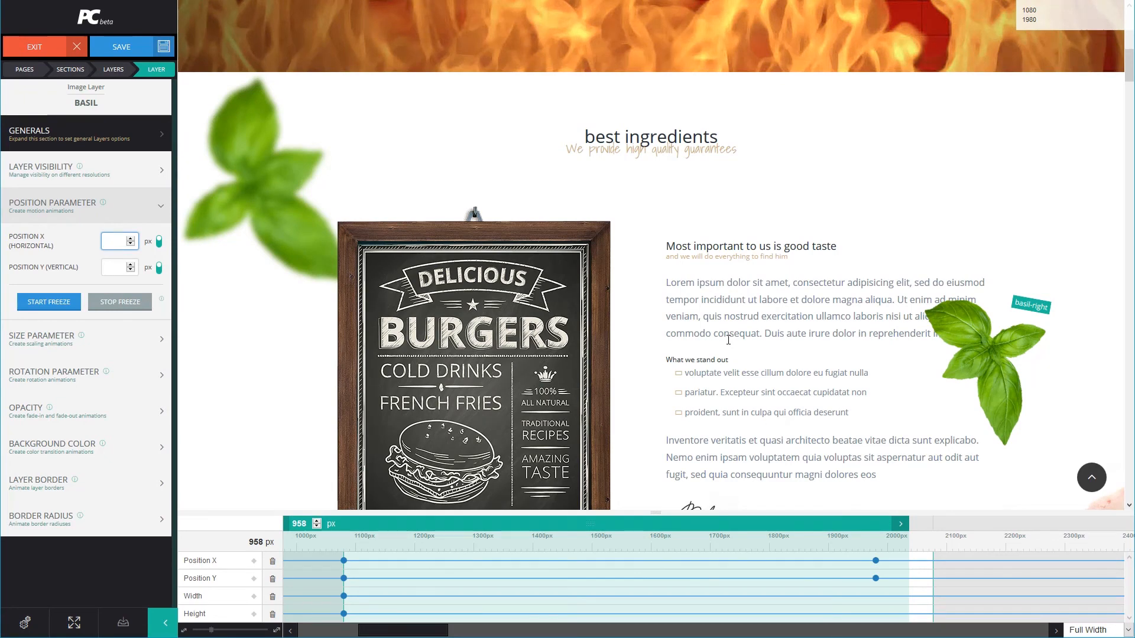
scroll(729, 344, "down", 2)
scroll(728, 340, "up", 2)
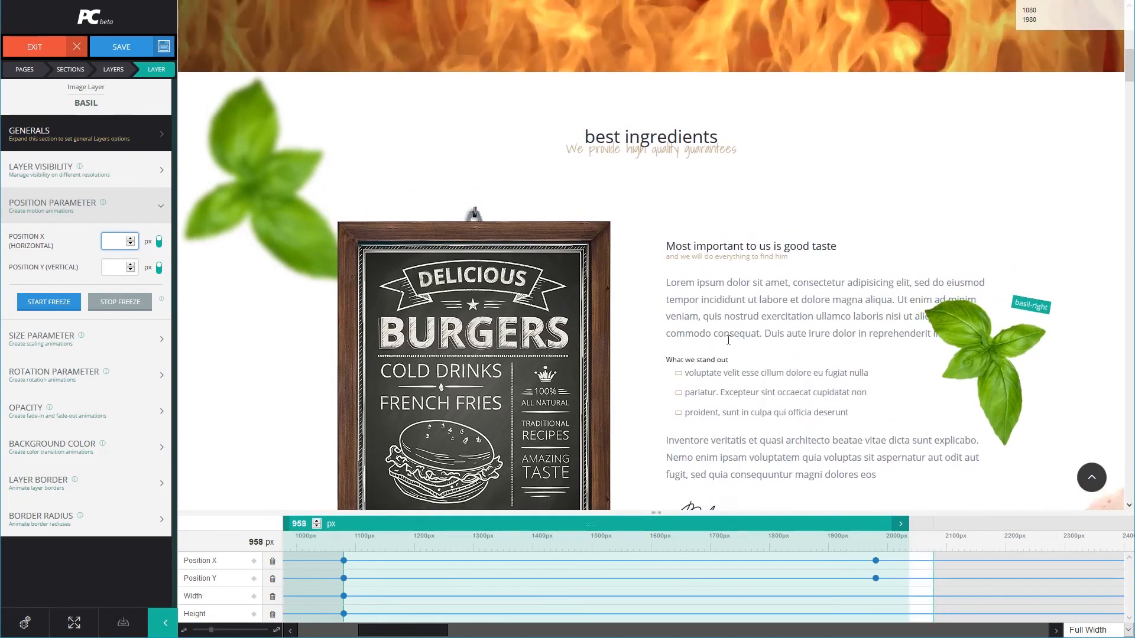